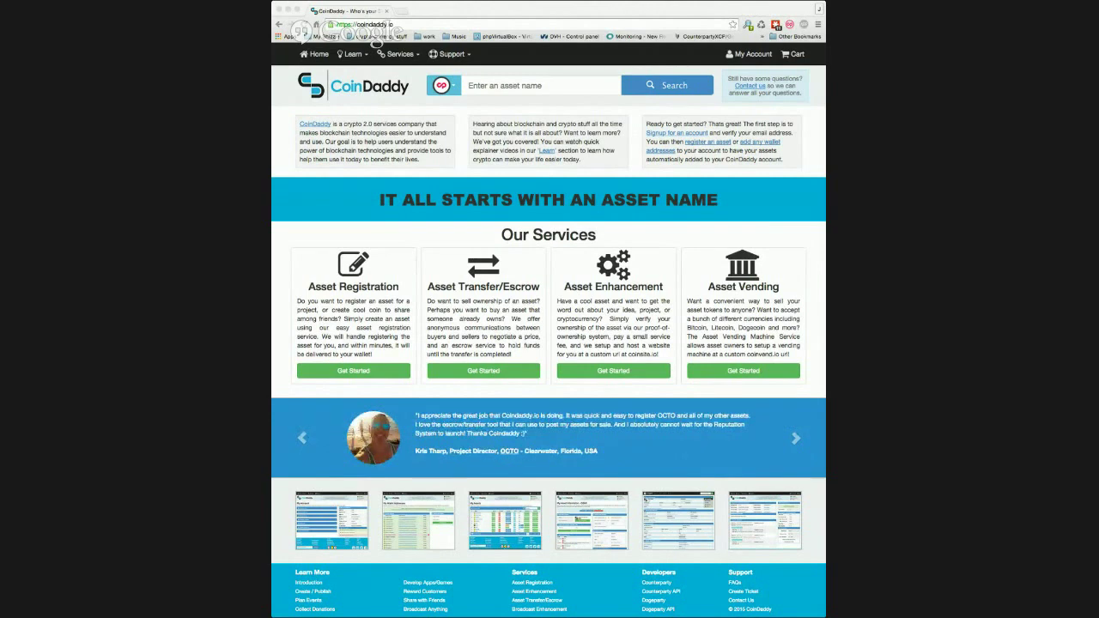
- Open the CHAINEVENT vending machine activation page from My Account's asset list
{"action": "left_click", "coordinate": [759, 59]}
{"action": "left_click", "coordinate": [755, 54]}
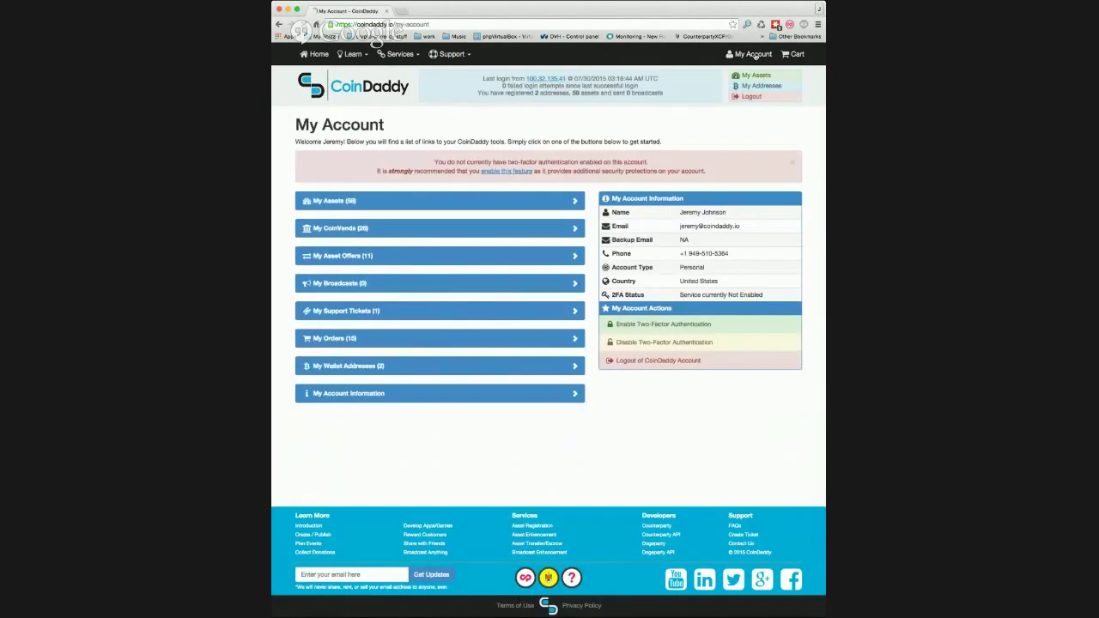
{"action": "left_click", "coordinate": [433, 199]}
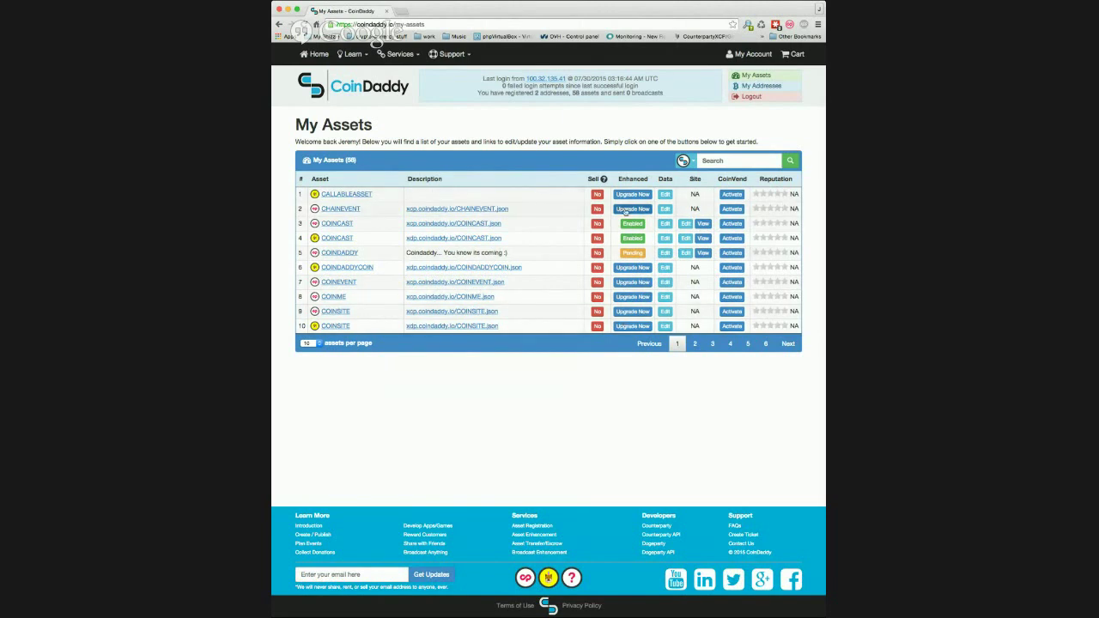
{"action": "left_click", "coordinate": [731, 209]}
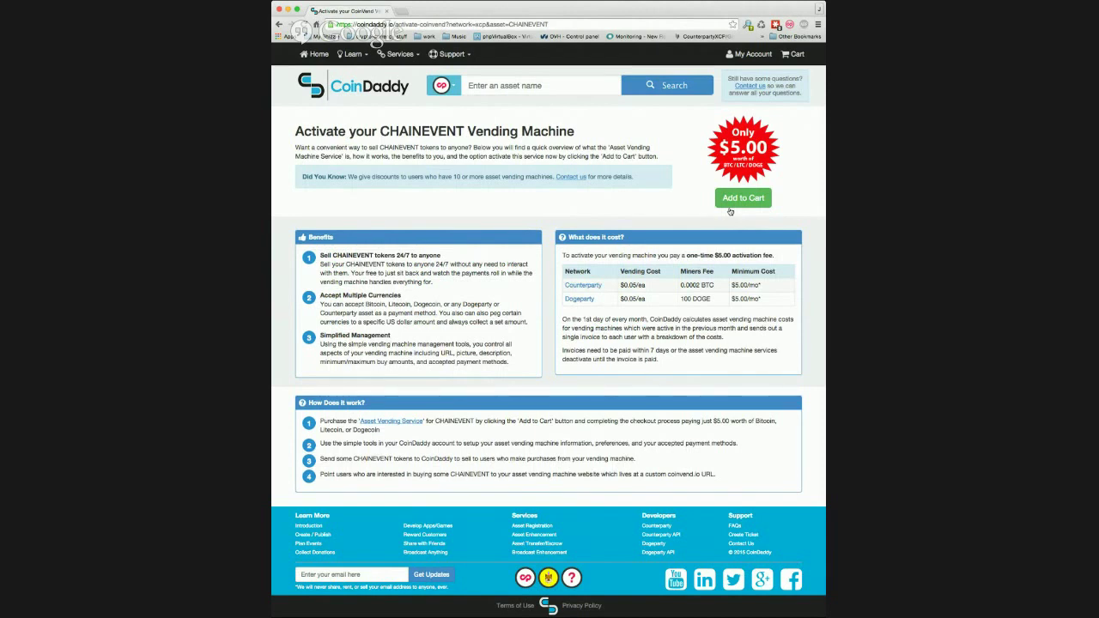
- Add the $5.00 CHAINEVENT vending machine activation to the cart
{"action": "left_click", "coordinate": [744, 204]}
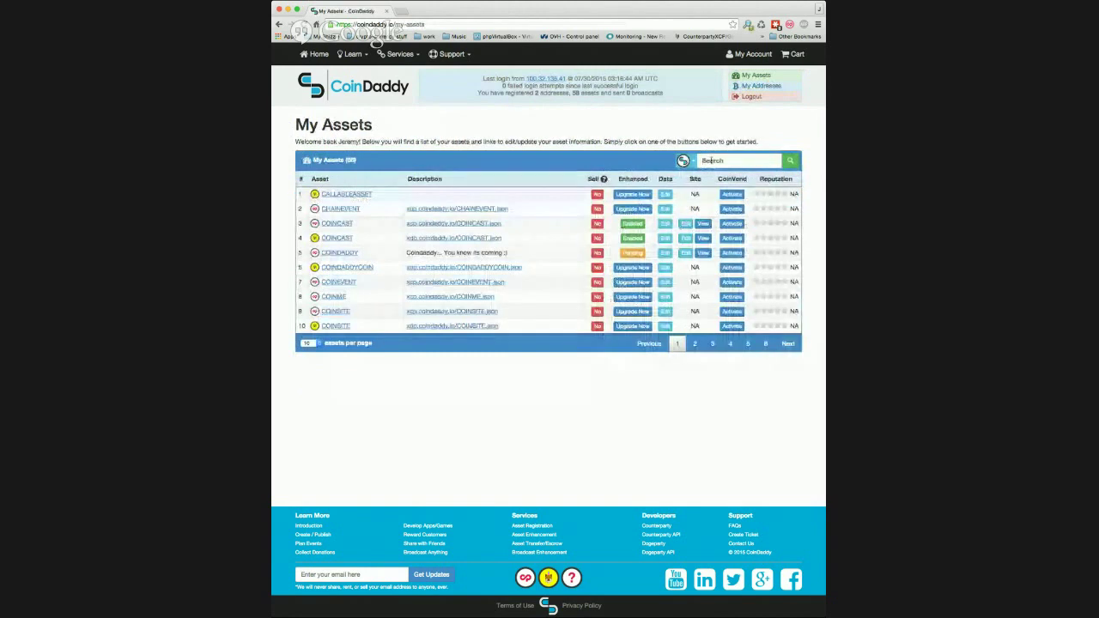
- Search the assets for 'grumpy' and open the GRUMPYCAT CoinVend edit page
{"action": "left_click", "coordinate": [711, 160]}
{"action": "type", "text": "grumpy"}
{"action": "key", "text": "Return"}
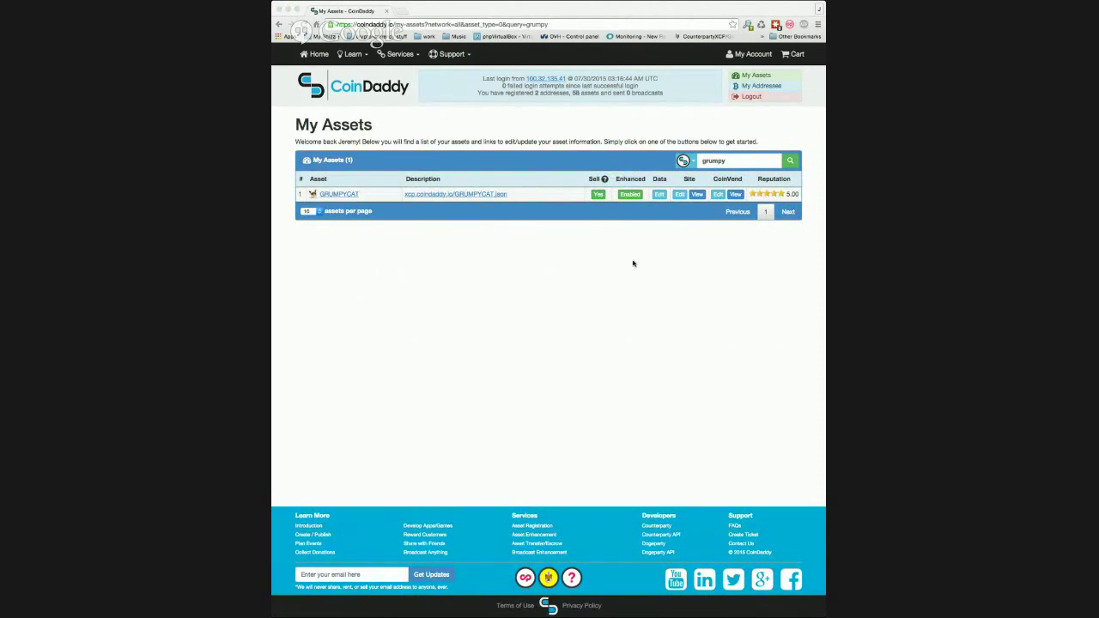
{"action": "left_click", "coordinate": [718, 196]}
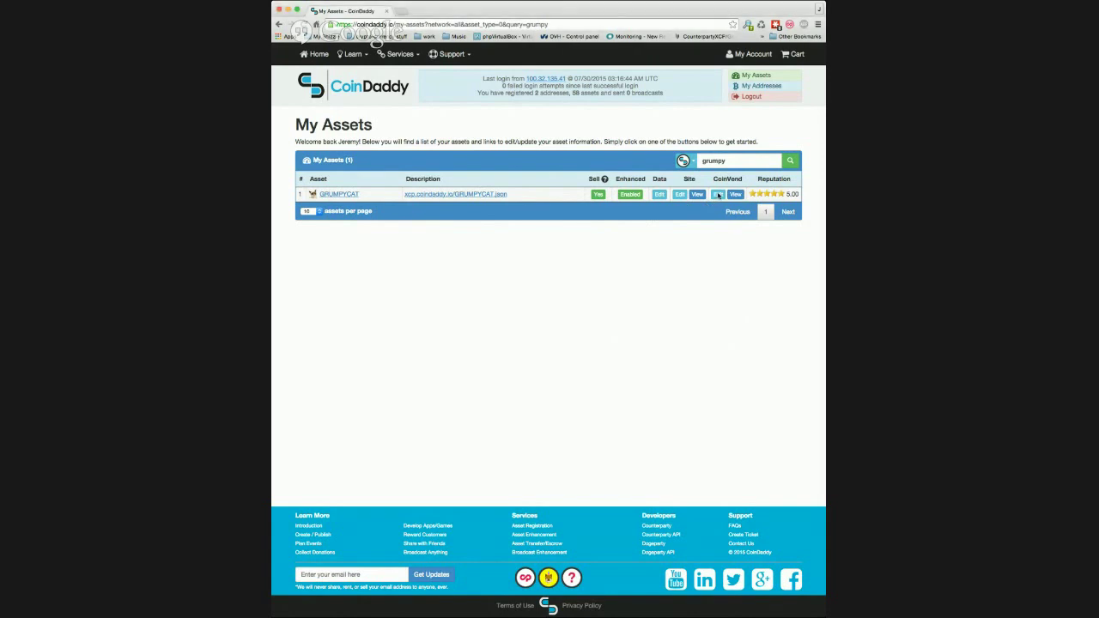
{"action": "left_click", "coordinate": [717, 195]}
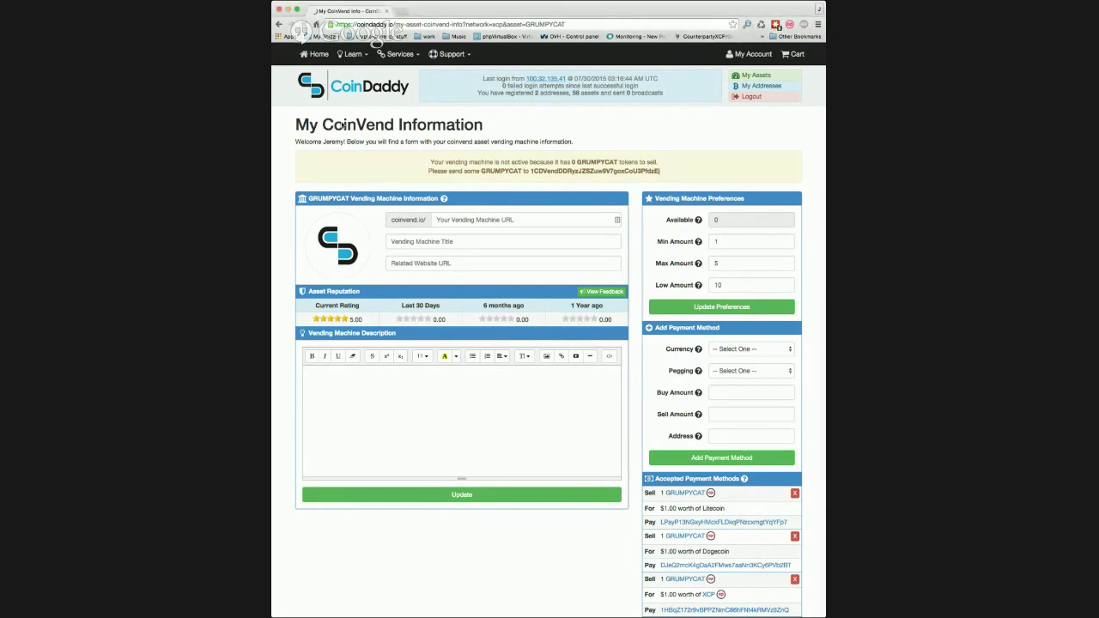
- Set the vending machine URL to grumpycat and the title to 'Grumpycat tokens for sale'
{"action": "key", "text": "super+r"}
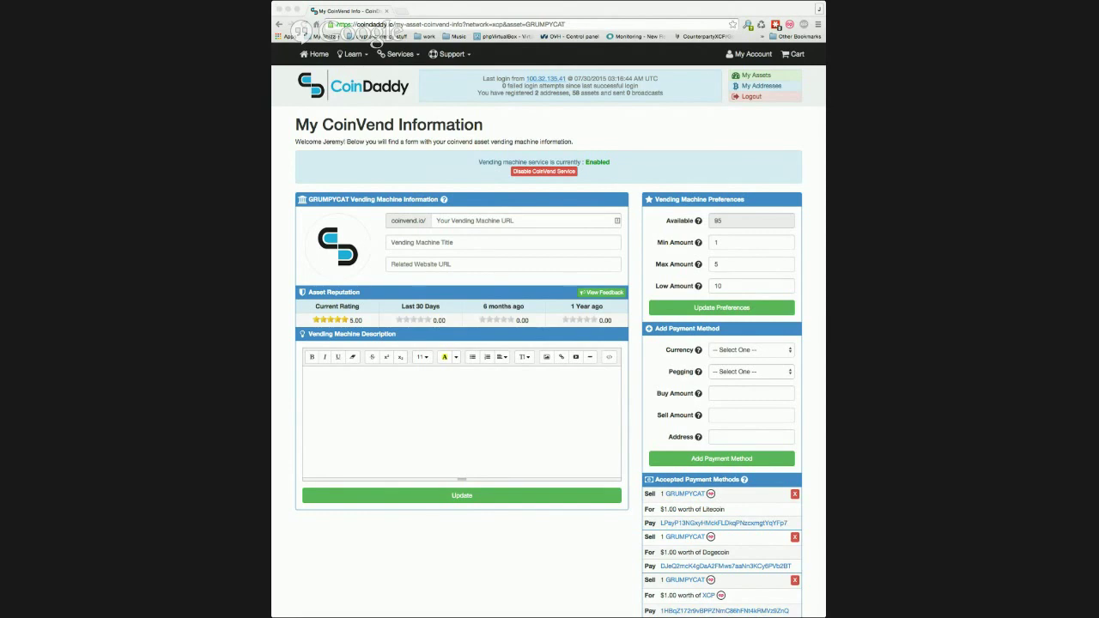
{"action": "left_click", "coordinate": [451, 221]}
{"action": "type", "text": "grumpycat"}
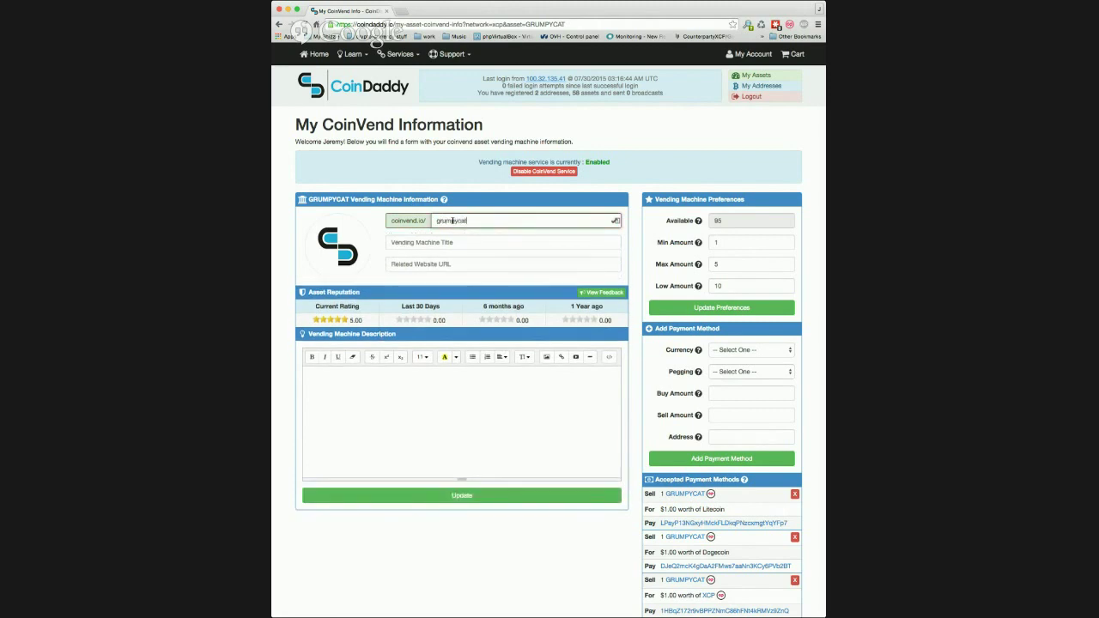
{"action": "key", "text": "Tab"}
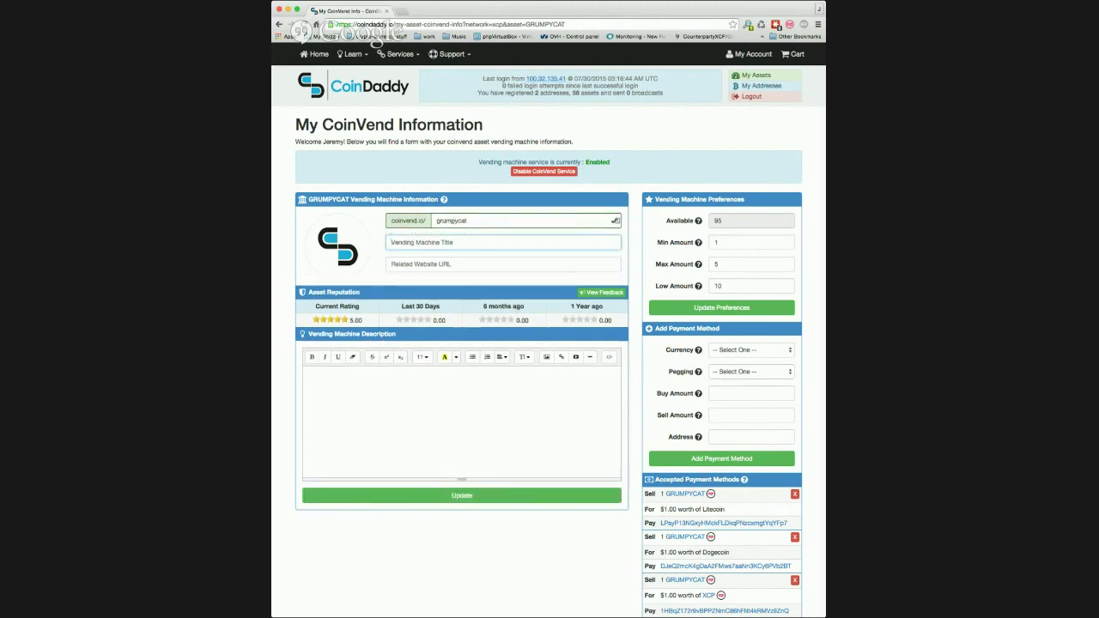
{"action": "type", "text": "G"}
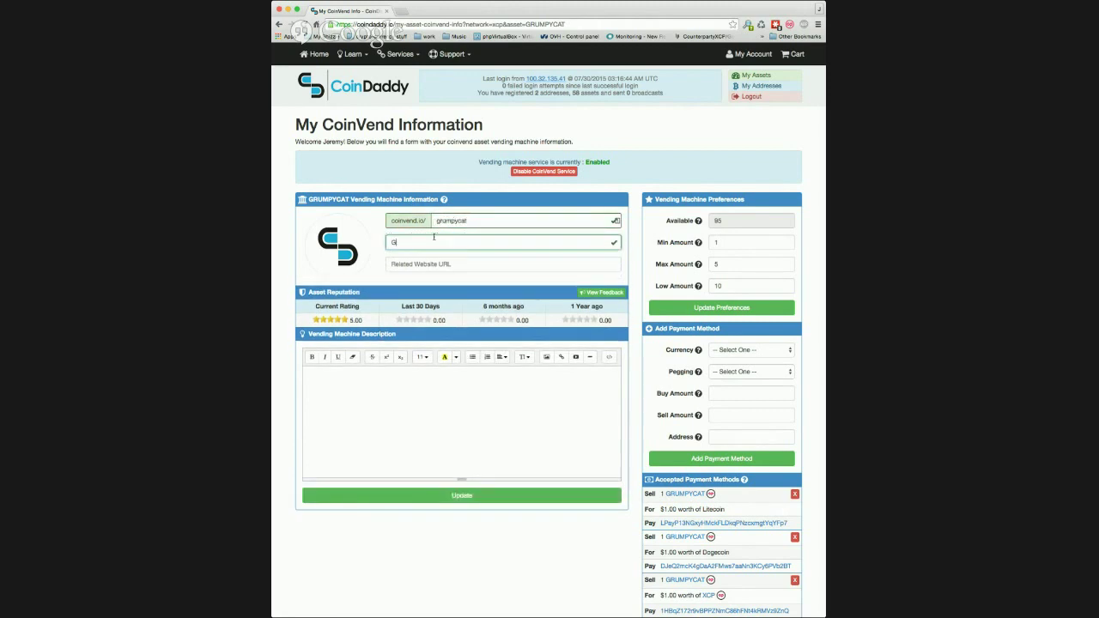
{"action": "type", "text": "rumpycat tokens for sale"}
- Paste the prepared HTML description, with the grumpycats.com link and grumpy cat image
{"action": "key", "text": "super+Tab"}
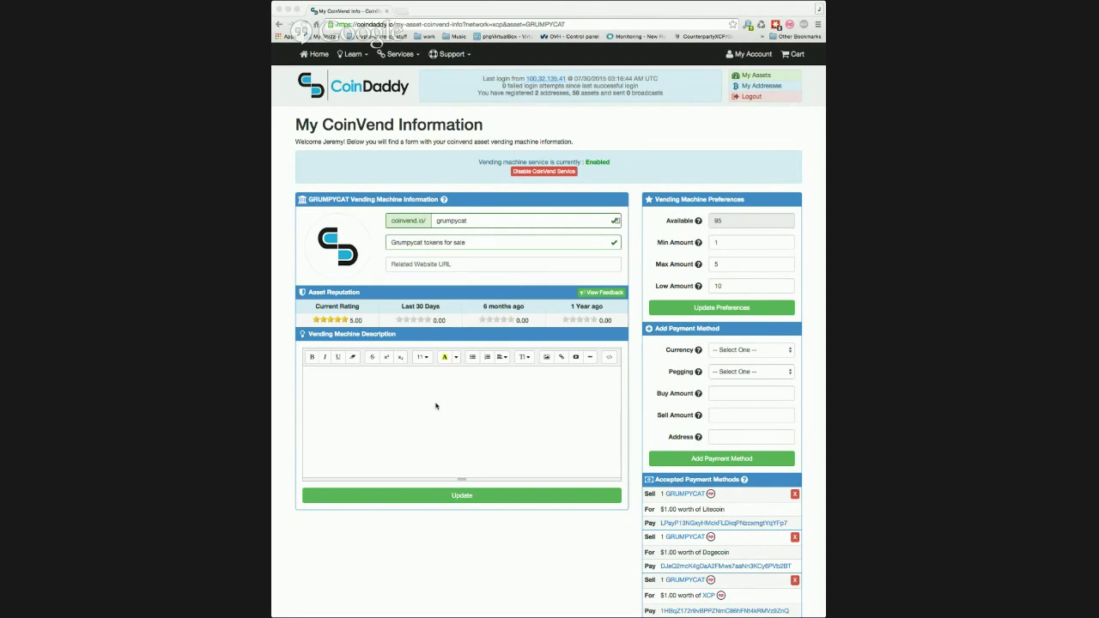
{"action": "key", "text": "super+Tab"}
{"action": "left_click", "coordinate": [608, 356]}
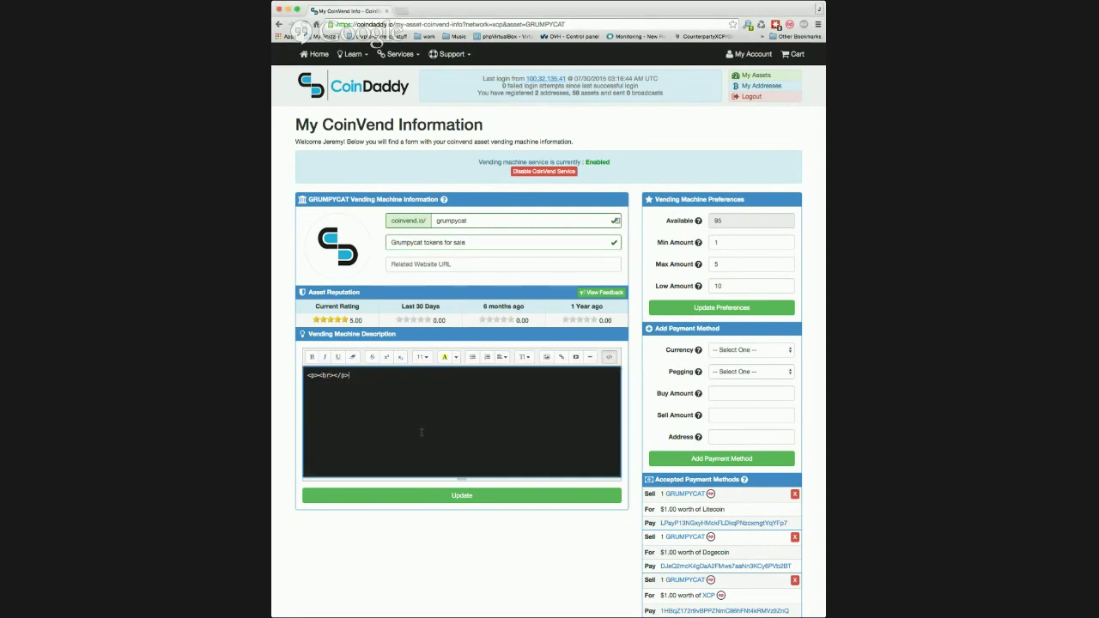
{"action": "type", "text": "<p>This vending machine is a sample vending machine which sells <span style=\"font-weight:bold;\">GRUMPYCAT</span> tokens to buyers. If you would like to get more information about grumpycat you can visit his website at <a href=\"http://www.grumpycats.com/\">http://www.grumpycats.com/</a>.</p> <p><span style=\"line-height:1.42857143;\">There is a <span style=\"font-weight:bold;\">limited amount</span> of grumpycat. Who knows what it will be used for in the future. Perhaps something <span style=\"font-weight:bold;font-style:italic;\">very cool</span>. If I were you I would buy one today before inventory runs out :)</span></p> <p><span style=\"line-height:1.42857143;\"><br></span></p><div style=\"text-align:center;\"><img src=\"http://grumpycat.xcp.coinsite.io/images/id6bk4z1z9.png\" alt=\"id6bk4z1z9.png\" style=\"line-height:1.42857143;width:250px;\"></div><p><br></p>"}
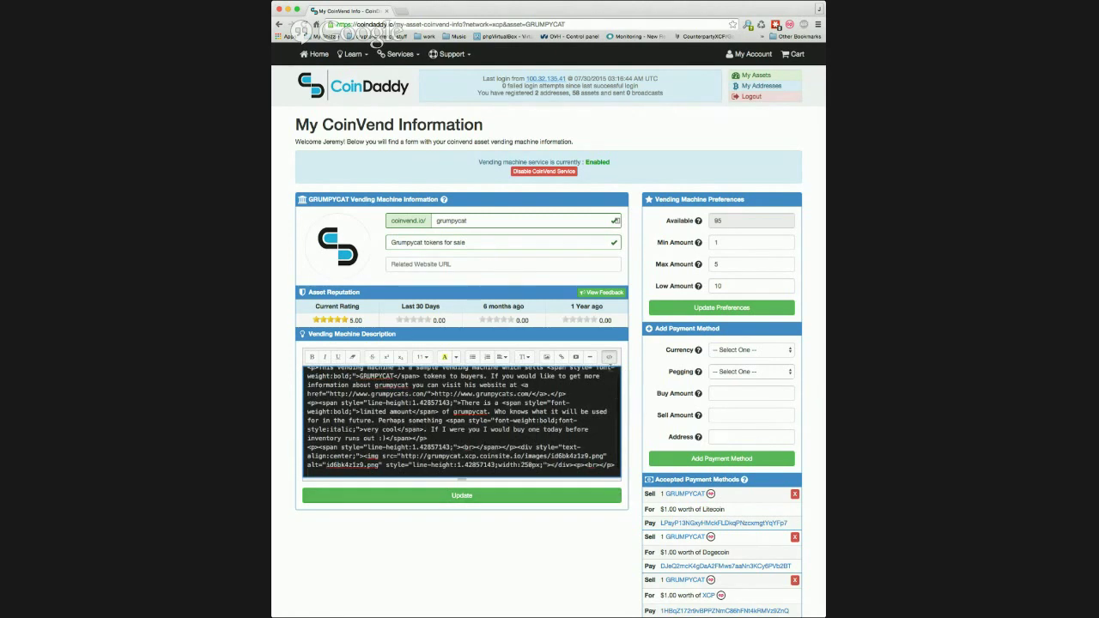
{"action": "left_click", "coordinate": [609, 356]}
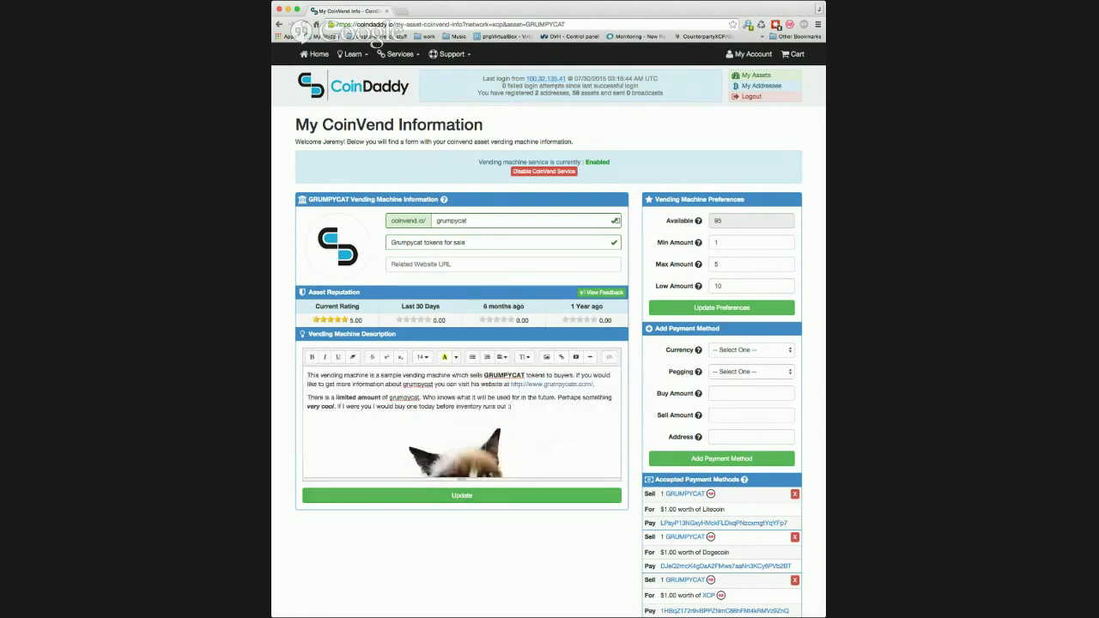
{"action": "key", "text": "super+Tab"}
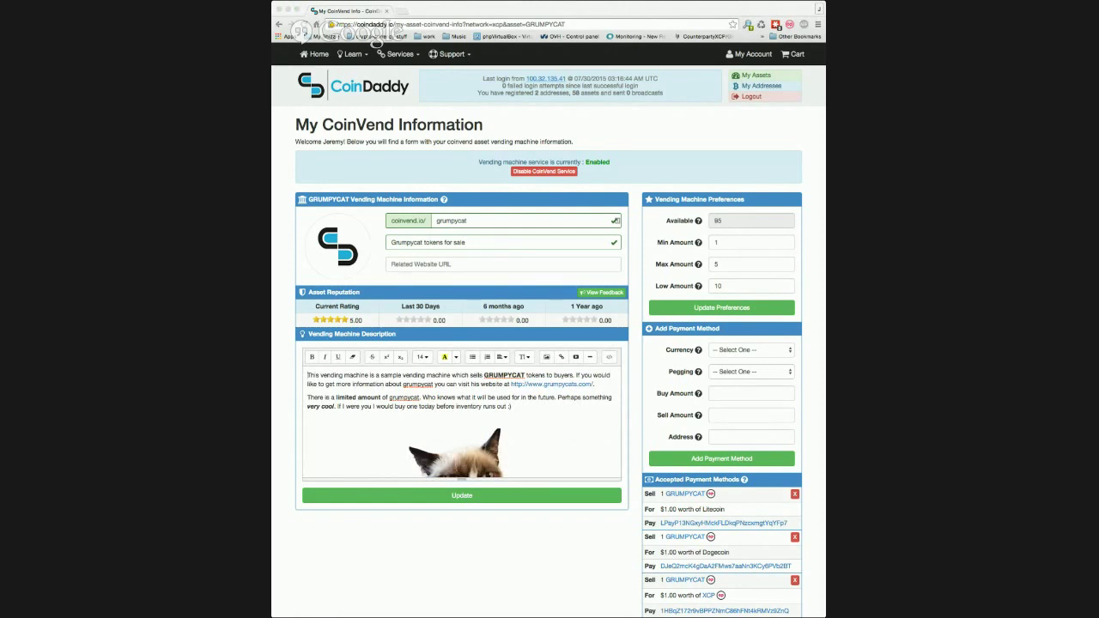
- Save the GRUMPYCAT vending machine info and replace its logo with a grumpy cat photo
{"action": "left_click", "coordinate": [408, 498]}
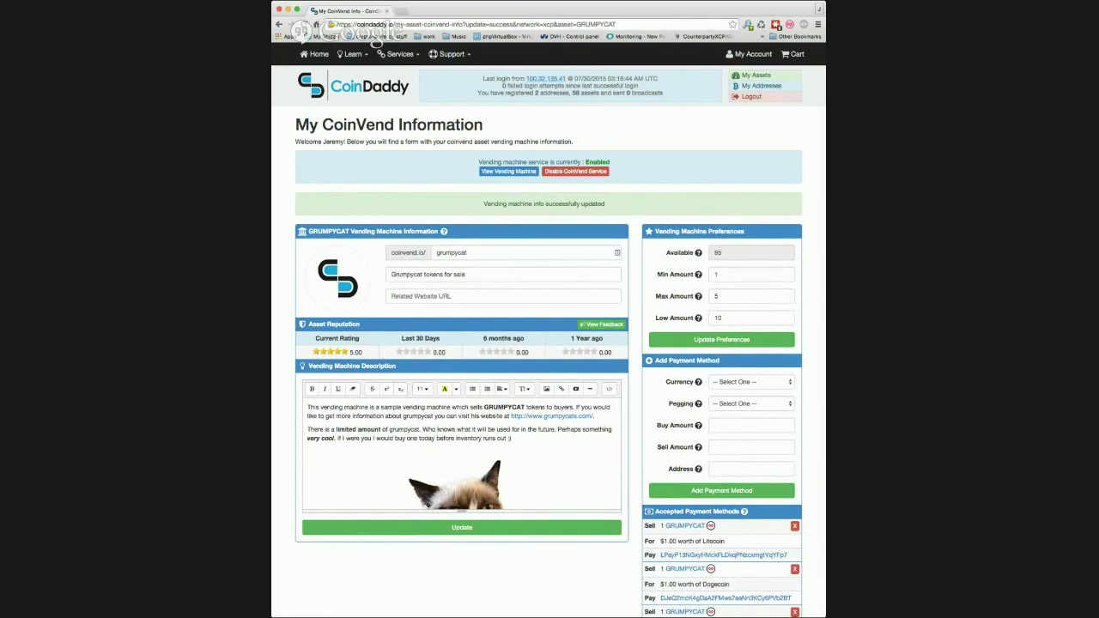
{"action": "mouse_move", "coordinate": [359, 279]}
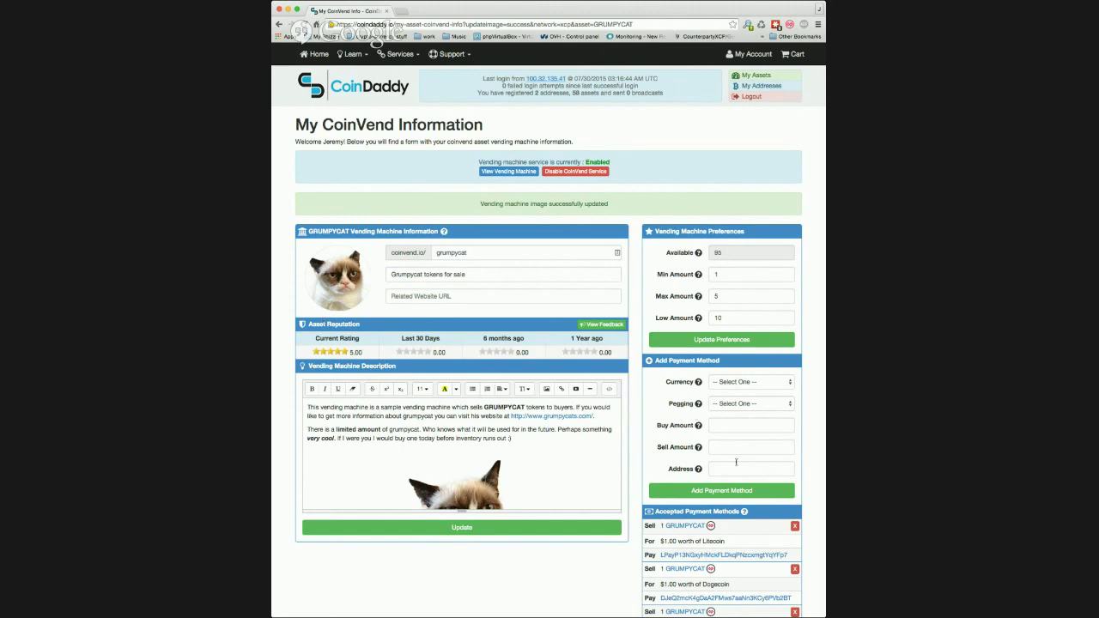
- Delete the last entry in GRUMPYCAT's Accepted Payment Methods list
{"action": "scroll", "coordinate": [694, 418], "scroll_direction": "down", "scroll_amount": 5}
{"action": "scroll", "coordinate": [692, 418], "scroll_direction": "down", "scroll_amount": 2}
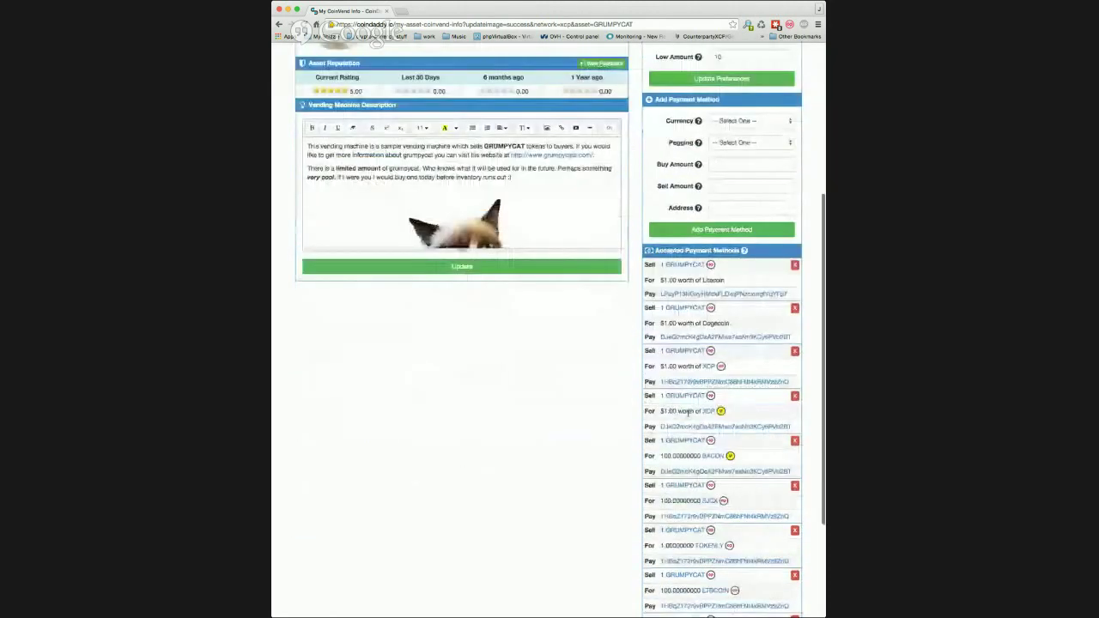
{"action": "left_click_drag", "start_coordinate": [658, 294], "coordinate": [678, 440]}
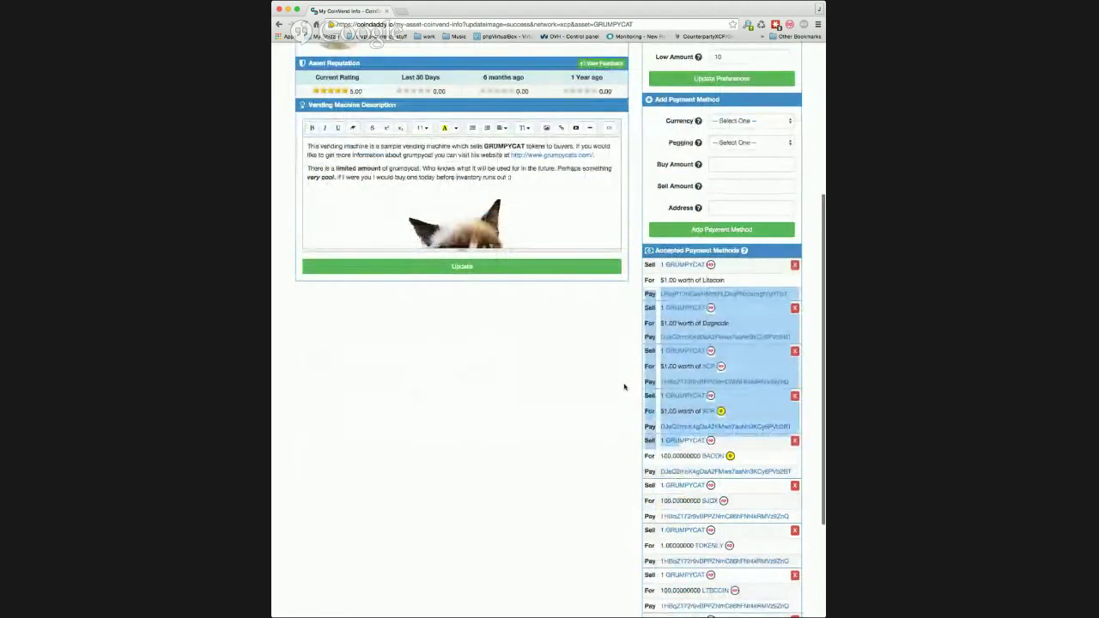
{"action": "left_click", "coordinate": [620, 426]}
{"action": "scroll", "coordinate": [620, 428], "scroll_direction": "down", "scroll_amount": 2}
{"action": "scroll", "coordinate": [621, 427], "scroll_direction": "down", "scroll_amount": 2}
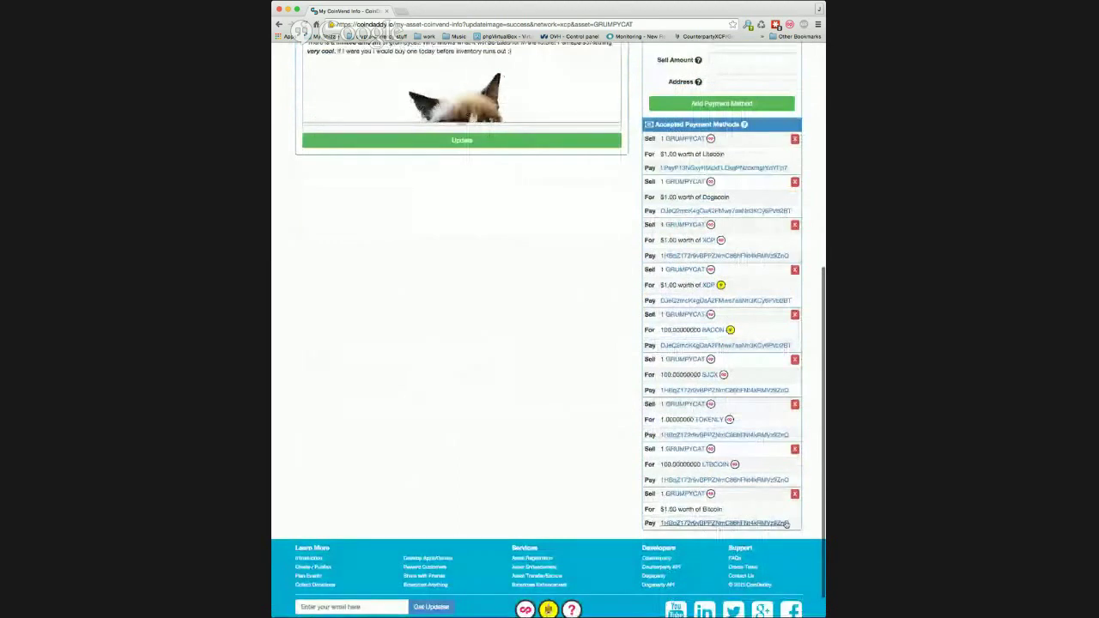
{"action": "left_click", "coordinate": [794, 494]}
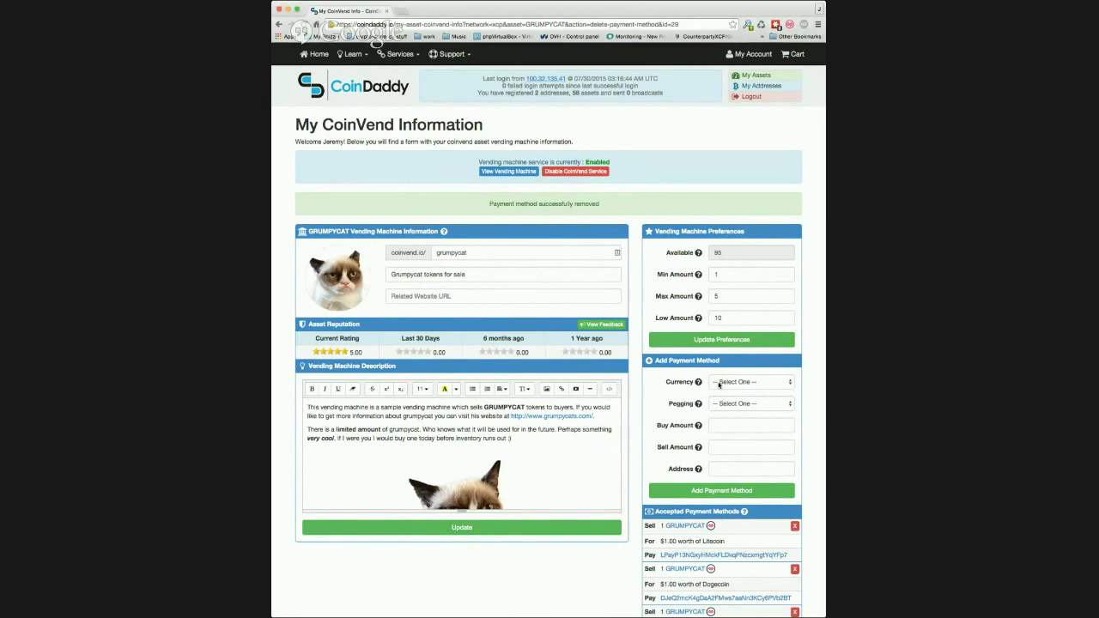
- Add a USD-pegged Bitcoin payment method: buy 1.00, sell 1, with the pasted receiving address
{"action": "left_click", "coordinate": [719, 385]}
{"action": "left_click", "coordinate": [787, 382]}
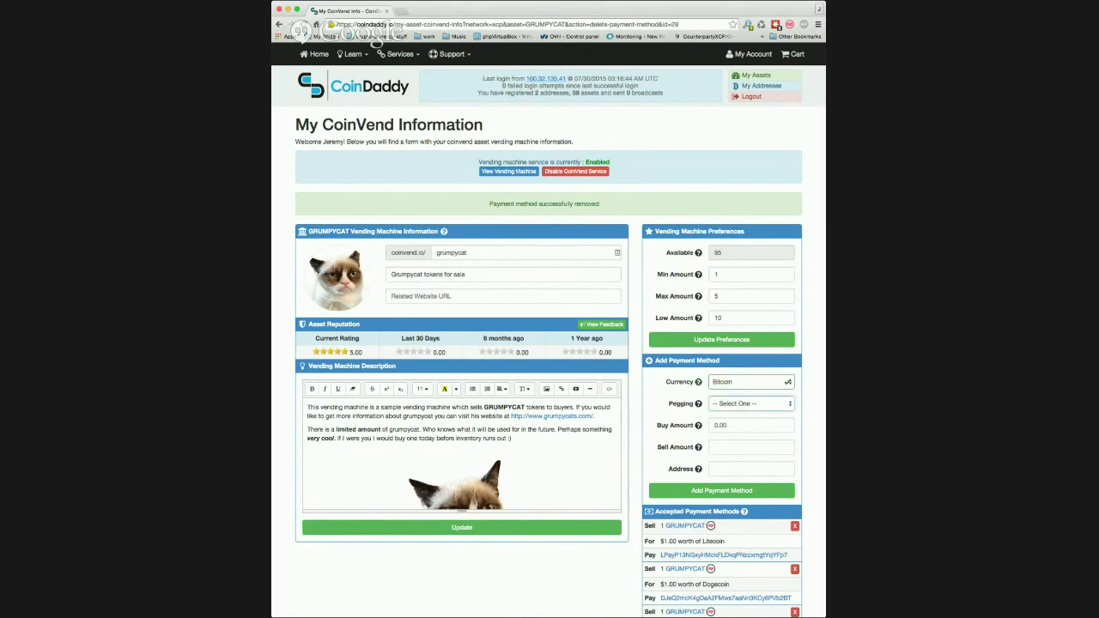
{"action": "left_click", "coordinate": [720, 425]}
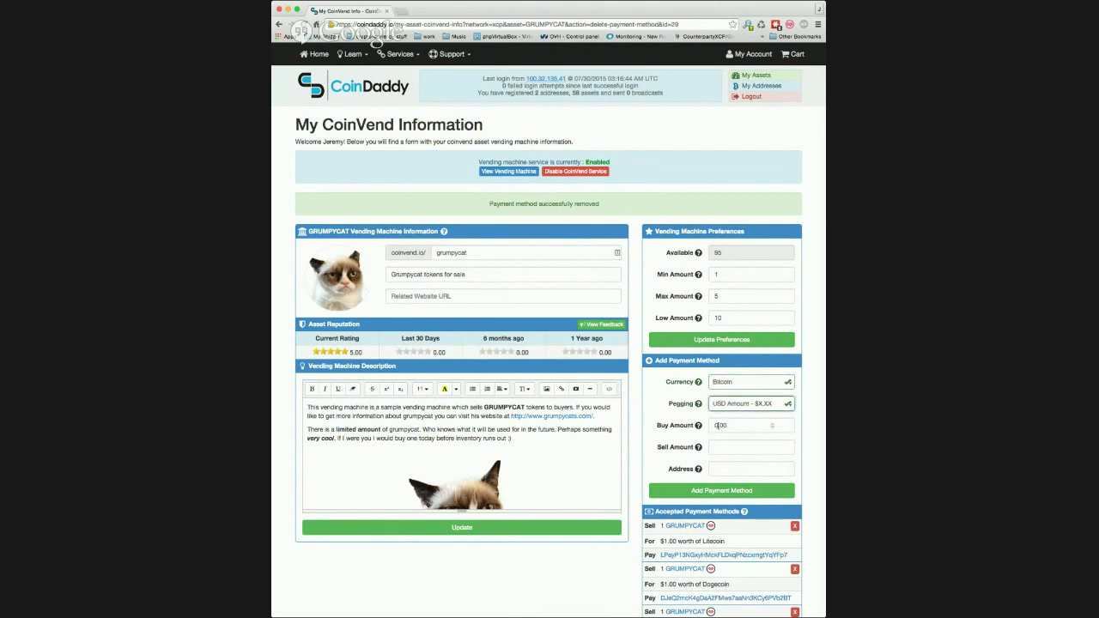
{"action": "left_click", "coordinate": [720, 425]}
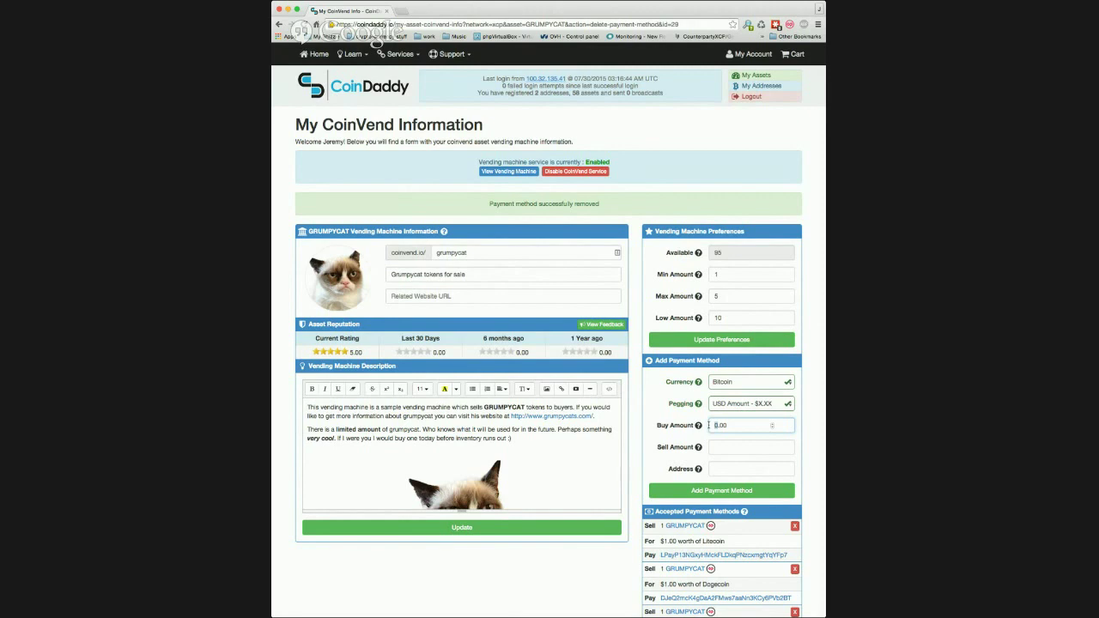
{"action": "type", "text": "1"}
{"action": "key", "text": "Tab"}
{"action": "type", "text": "1"}
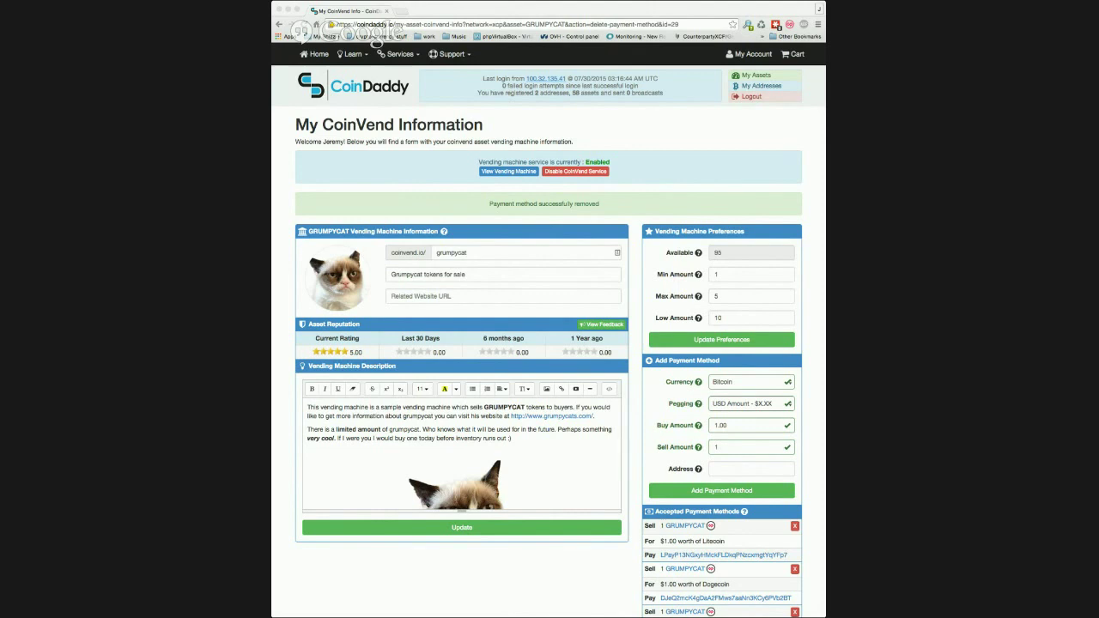
{"action": "left_click", "coordinate": [728, 471]}
{"action": "key", "text": "super+v"}
{"action": "left_click", "coordinate": [720, 491]}
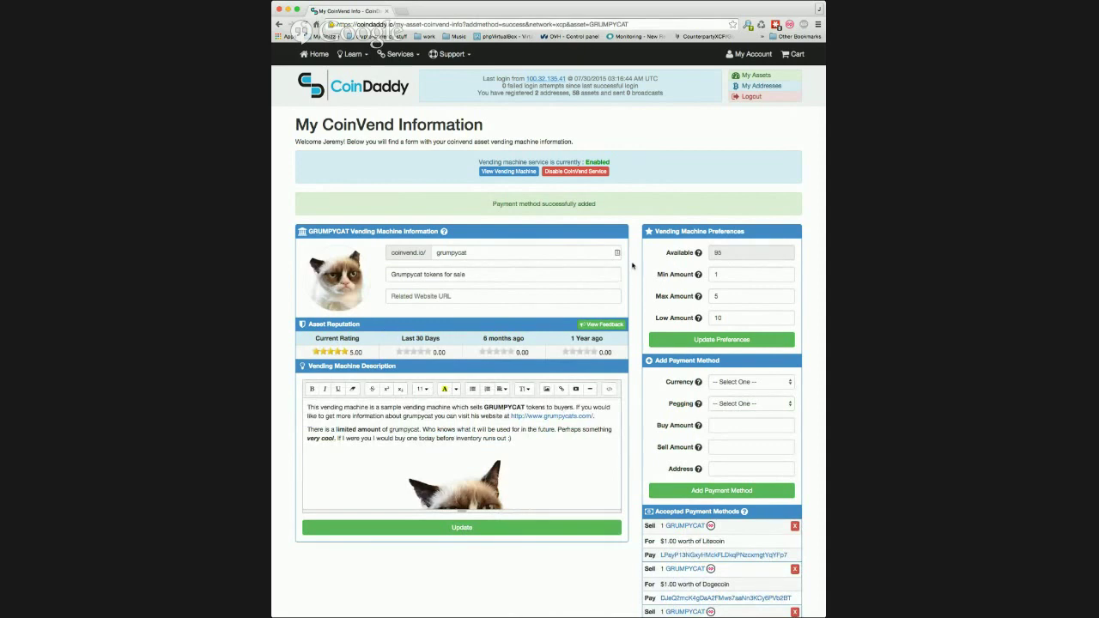
{"action": "scroll", "coordinate": [635, 296], "scroll_direction": "down", "scroll_amount": 5}
{"action": "scroll", "coordinate": [633, 303], "scroll_direction": "down", "scroll_amount": 2}
{"action": "left_click_drag", "start_coordinate": [788, 490], "coordinate": [645, 457]}
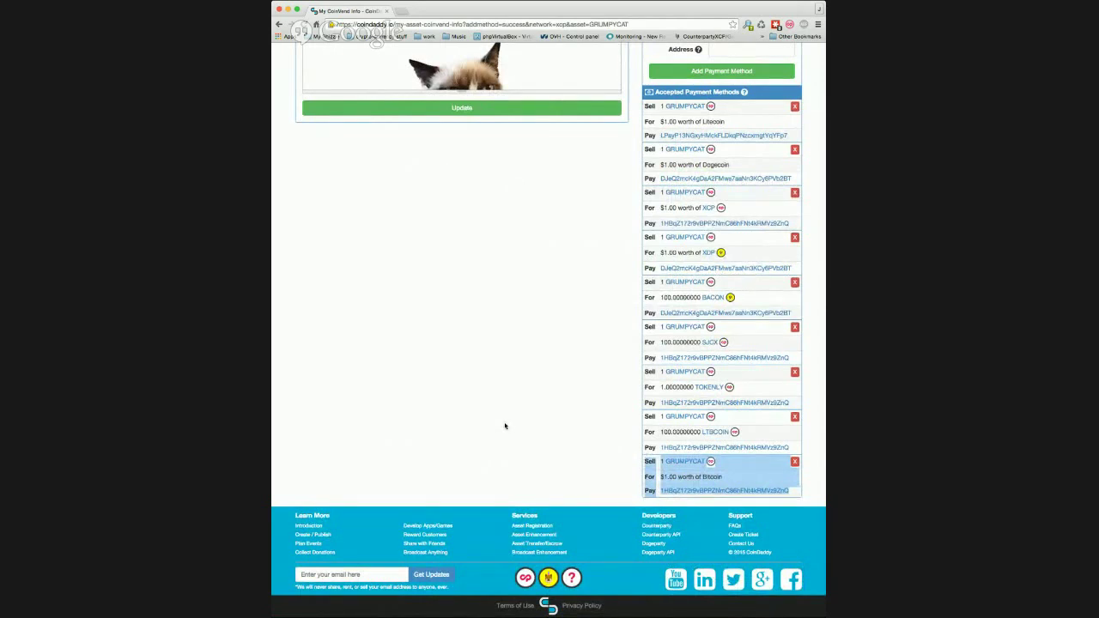
{"action": "key", "text": "super+r"}
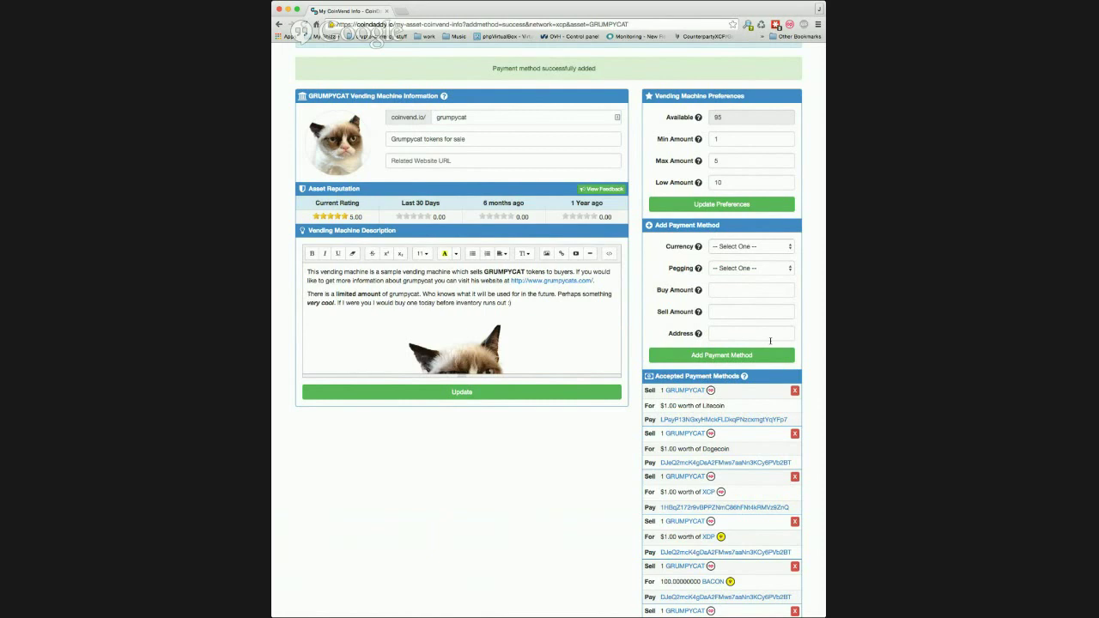
- Add a Counterparty Asset FLDC payment method: flat buy 1000, sell 1, pasted address
{"action": "left_click", "coordinate": [766, 247]}
{"action": "left_click", "coordinate": [737, 268]}
{"action": "left_click", "coordinate": [738, 269]}
{"action": "type", "text": "FLDC"}
{"action": "key", "text": "Return"}
{"action": "key", "text": "Tab"}
{"action": "type", "text": "1000"}
{"action": "key", "text": "Tab"}
{"action": "type", "text": "1"}
{"action": "key", "text": "Tab"}
{"action": "type", "text": "1HBqZ172r9vBPPZNmC86hFNt4kRMVz9ZnQ"}
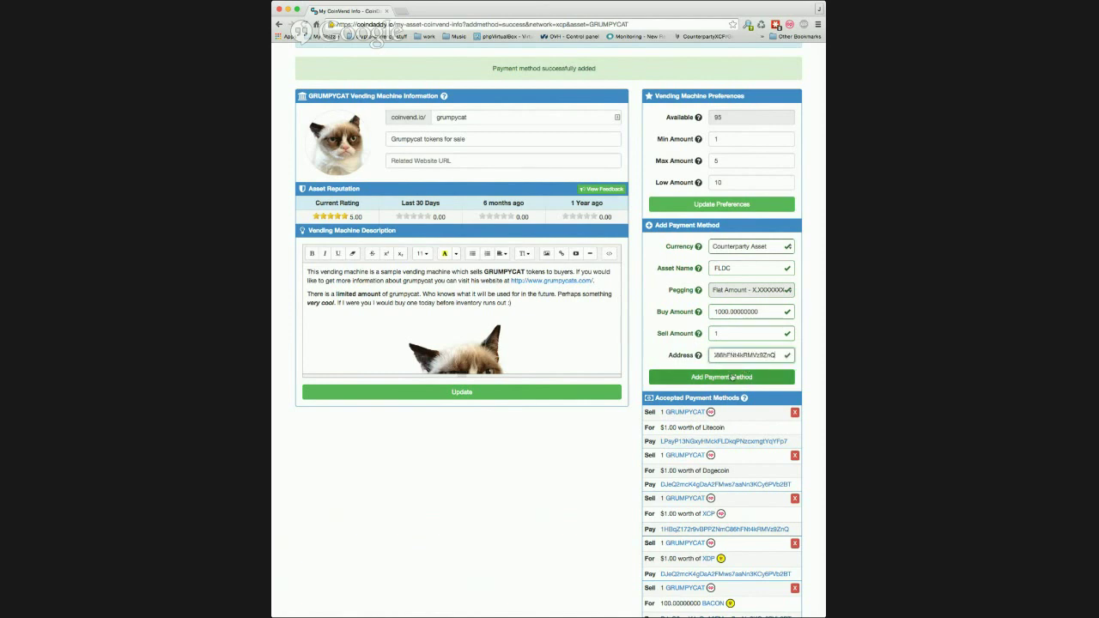
{"action": "left_click", "coordinate": [731, 377]}
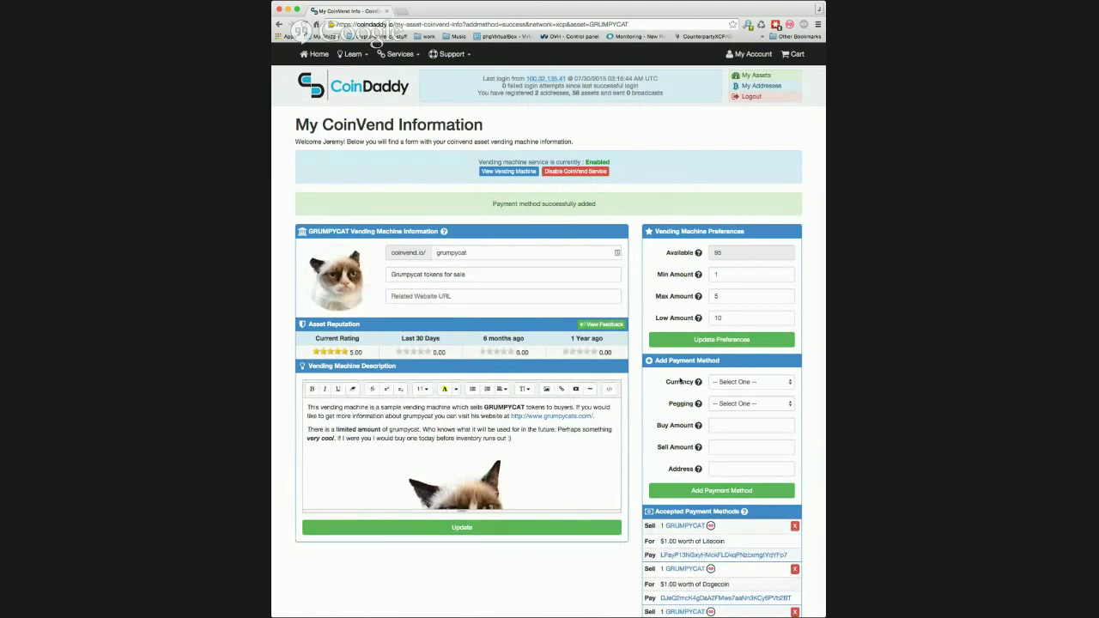
{"action": "scroll", "coordinate": [678, 381], "scroll_direction": "down", "scroll_amount": 5}
{"action": "scroll", "coordinate": [664, 378], "scroll_direction": "down", "scroll_amount": 2}
{"action": "left_click_drag", "start_coordinate": [790, 493], "coordinate": [639, 458]}
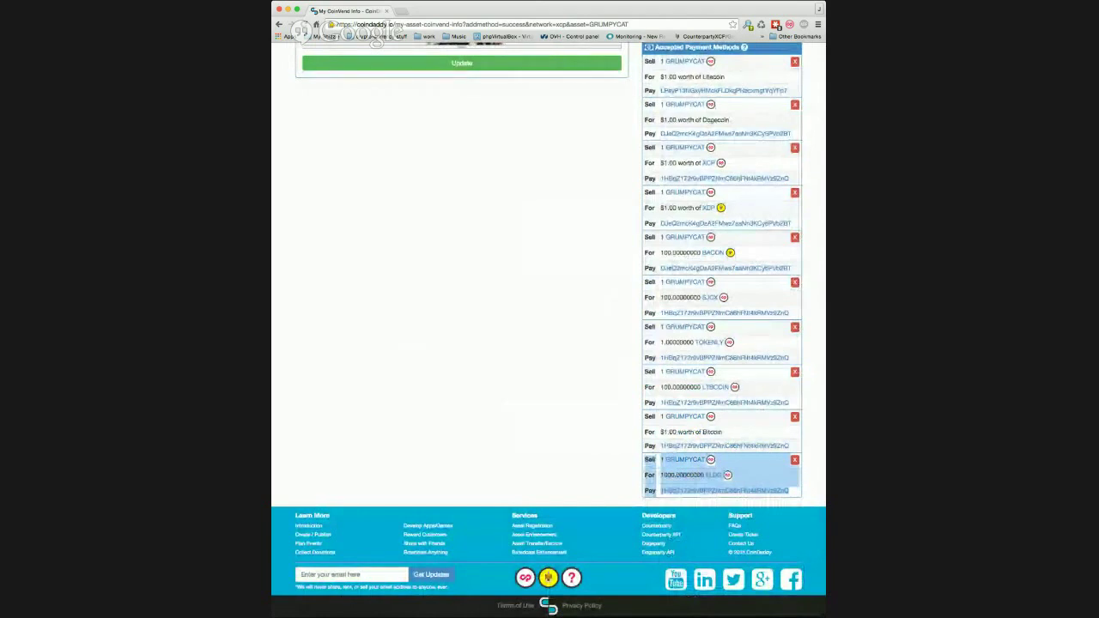
{"action": "scroll", "coordinate": [478, 326], "scroll_direction": "up", "scroll_amount": 10}
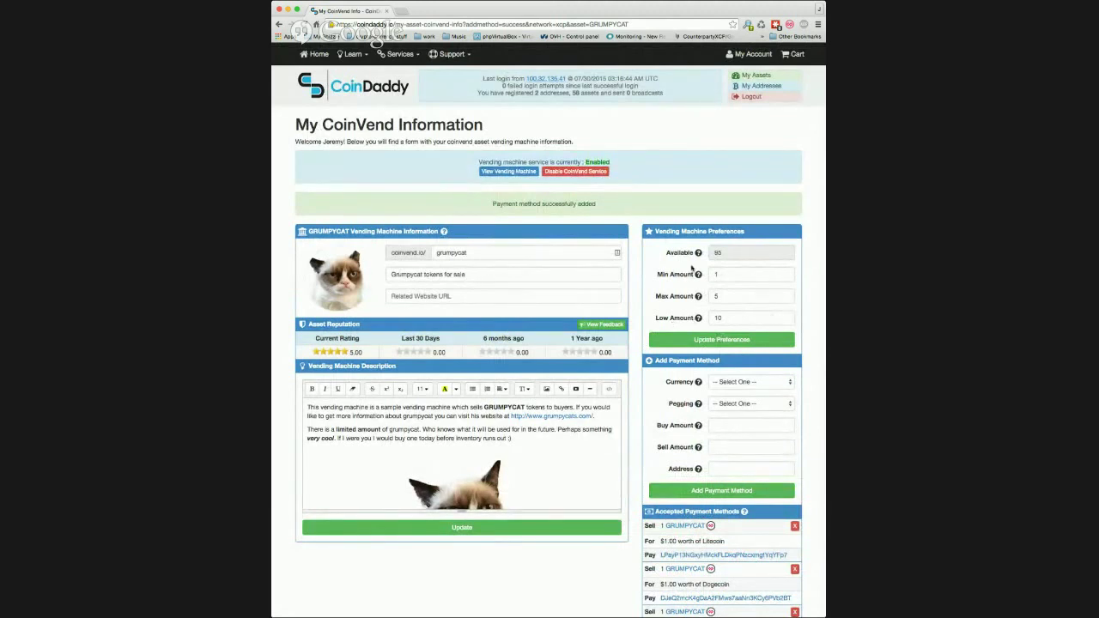
{"action": "left_click_drag", "start_coordinate": [667, 249], "coordinate": [770, 321]}
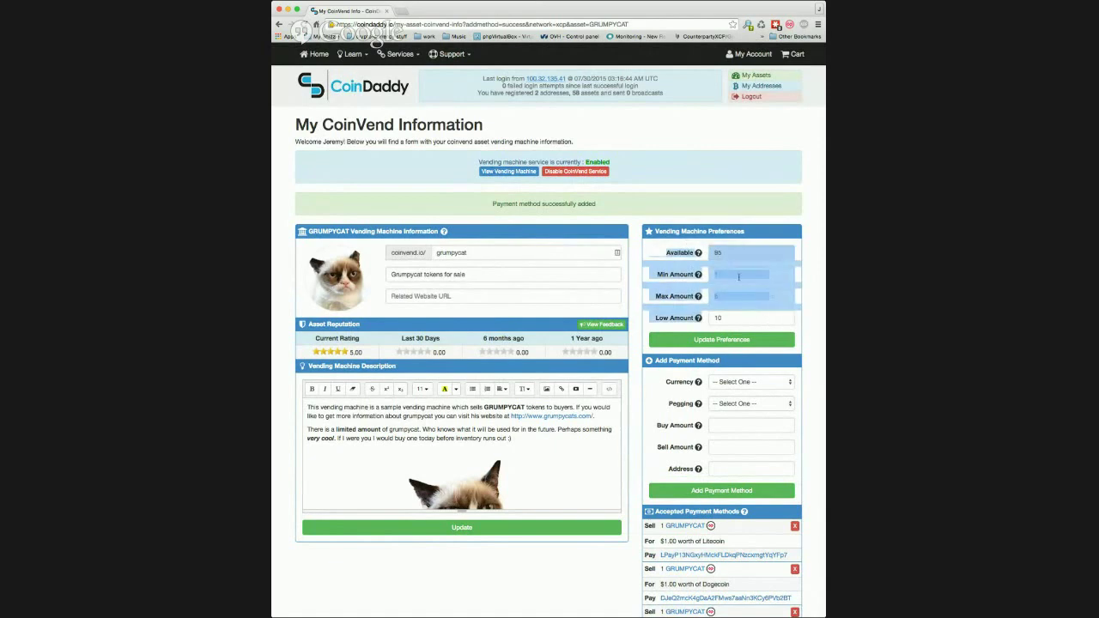
{"action": "left_click", "coordinate": [668, 231]}
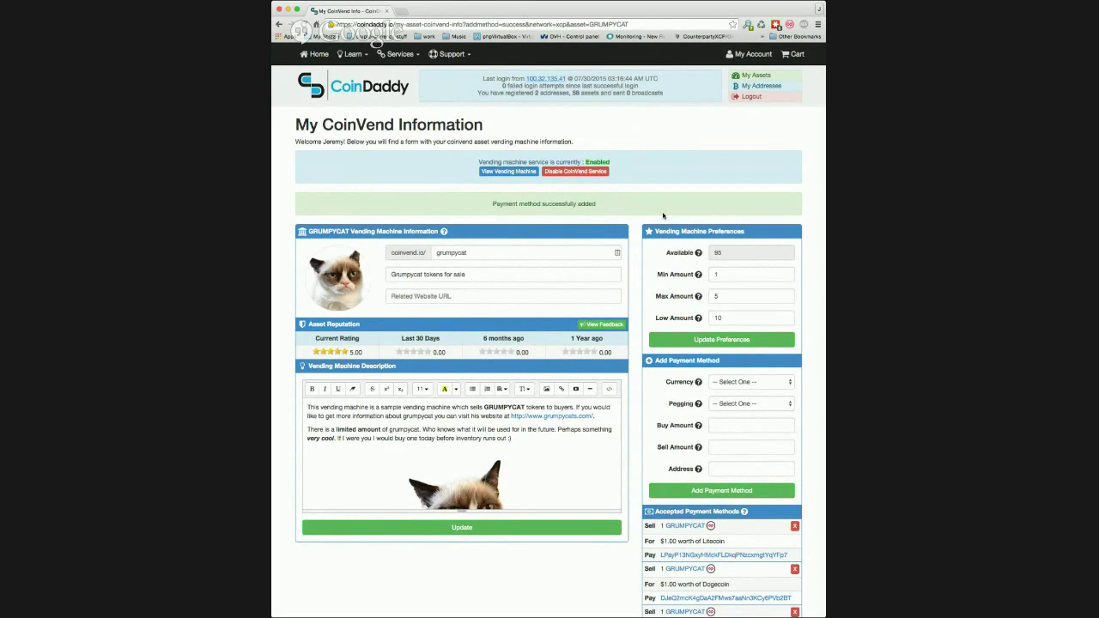
- Open the public coinvend.io/grumpycat vending machine page and its Pay With choices
{"action": "left_click", "coordinate": [527, 175]}
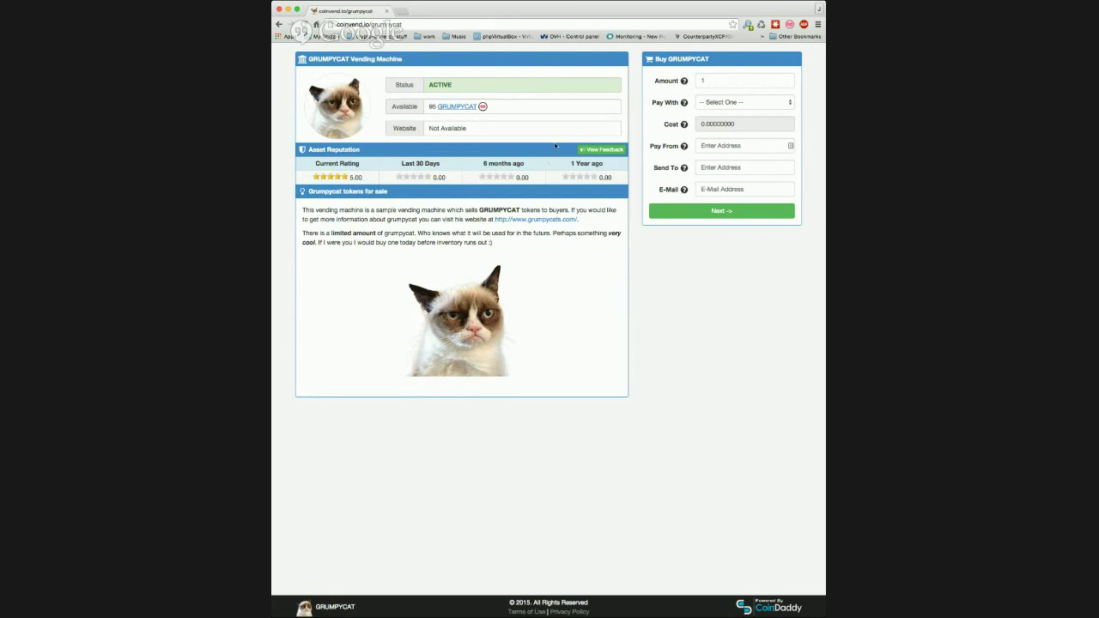
{"action": "left_click", "coordinate": [718, 106]}
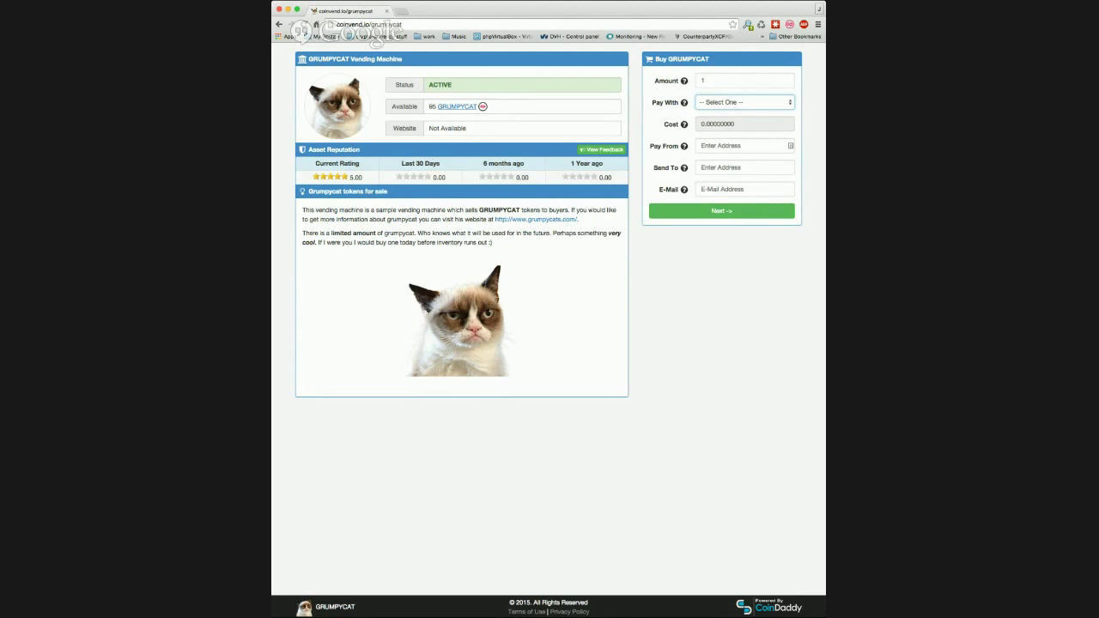
- Pay 0.00347930 Bitcoin for 1 GRUMPYCAT, pasting the wallet address into both fields and adding a contact e-mail
{"action": "left_click", "coordinate": [719, 120]}
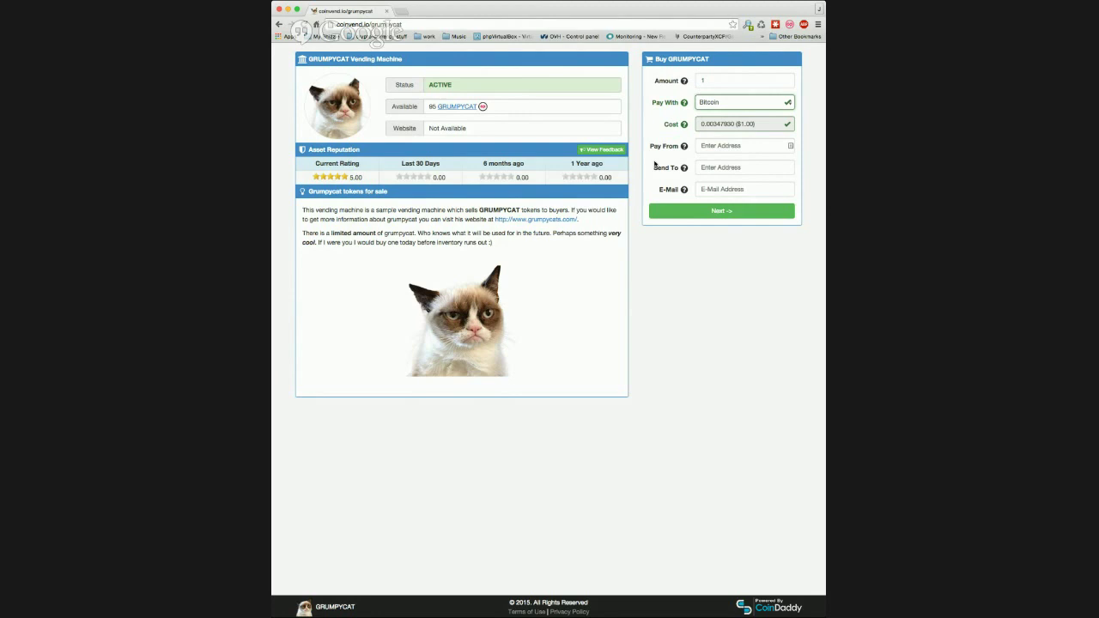
{"action": "left_click", "coordinate": [743, 127]}
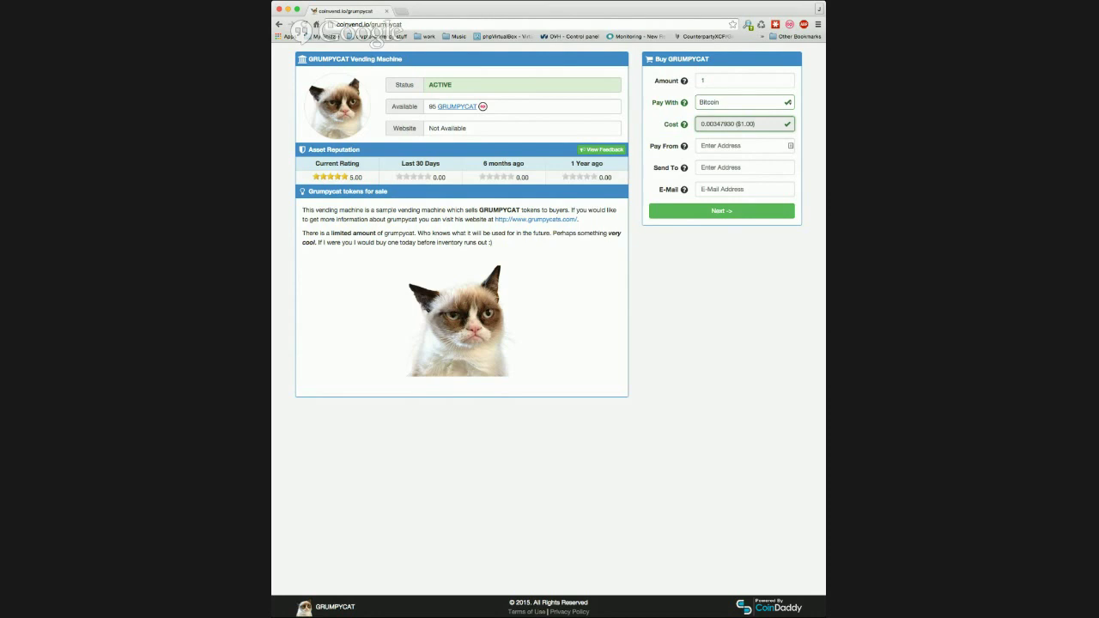
{"action": "key", "text": "super+Tab"}
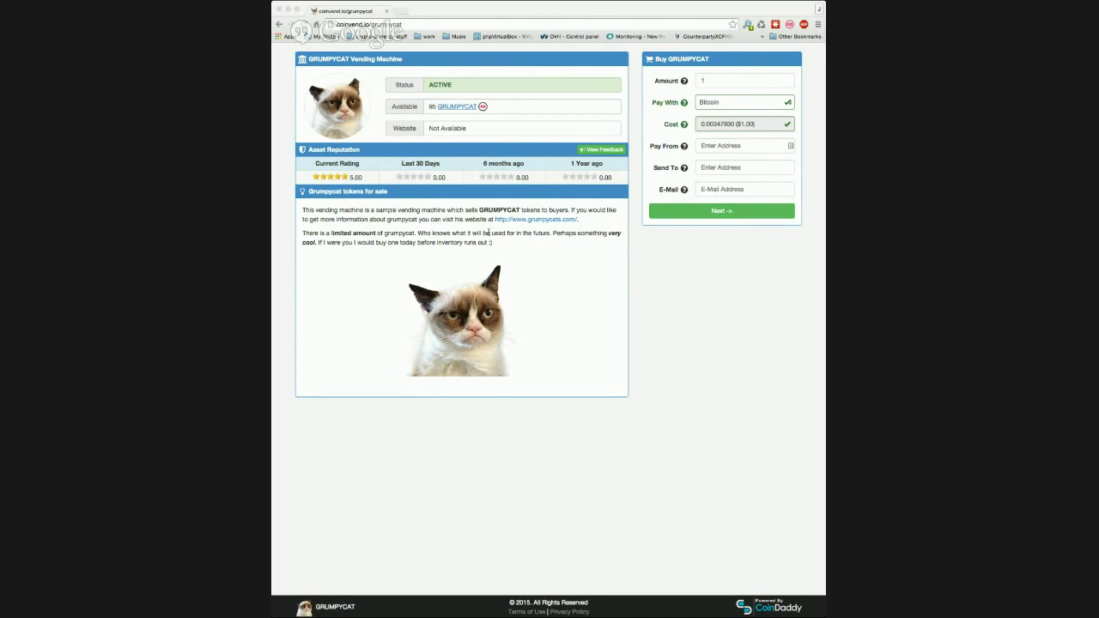
{"action": "key", "text": "super+Tab"}
{"action": "left_click", "coordinate": [741, 146]}
{"action": "key", "text": "super+v"}
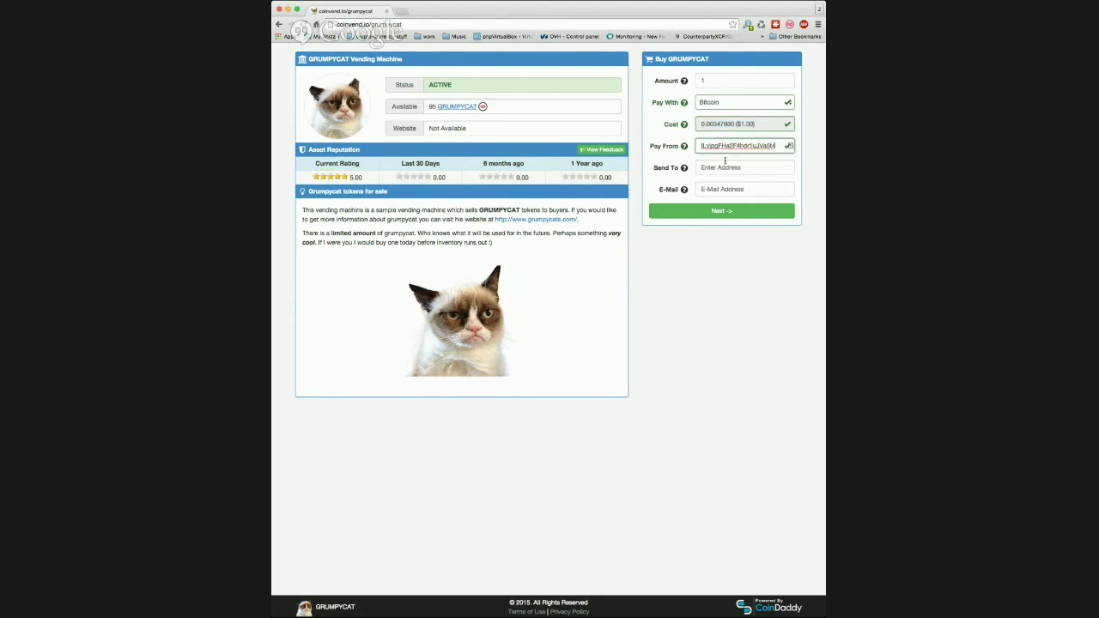
{"action": "left_click", "coordinate": [720, 167]}
{"action": "type", "text": "1Lfm6jXgCQi8LvjpgFHa2F4hdr1uJVa6t4"}
{"action": "left_click", "coordinate": [718, 189]}
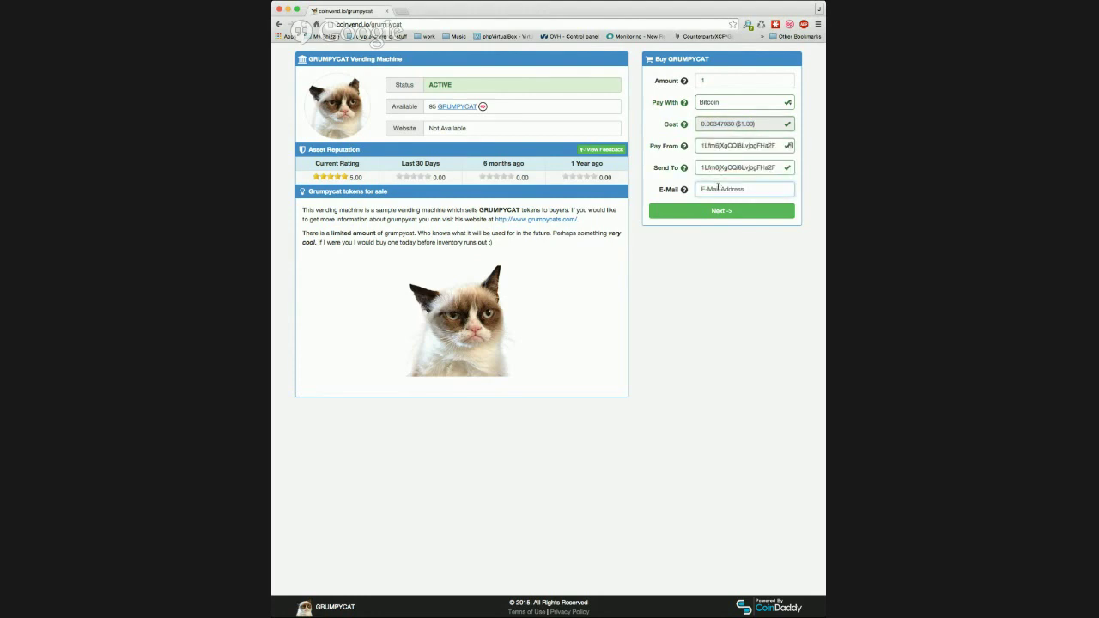
- Submit the GRUMPYCAT order for its 0.00347930 BTC payment request, then open CoinDaddy in a new tab
{"action": "left_click", "coordinate": [726, 216]}
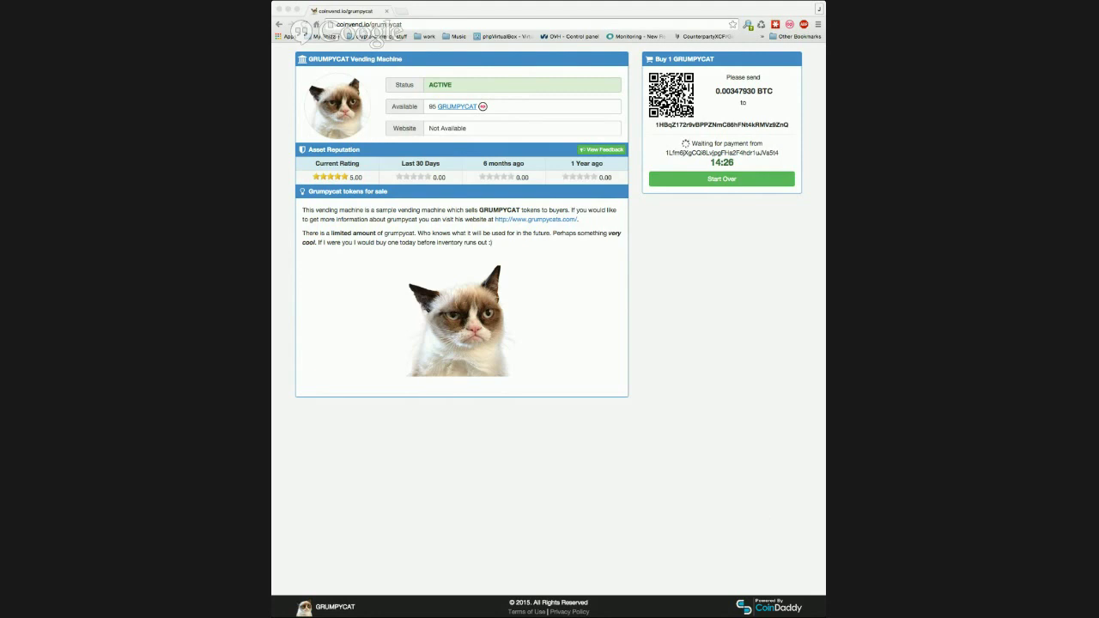
{"action": "left_click", "coordinate": [765, 520]}
{"action": "left_click", "coordinate": [769, 608]}
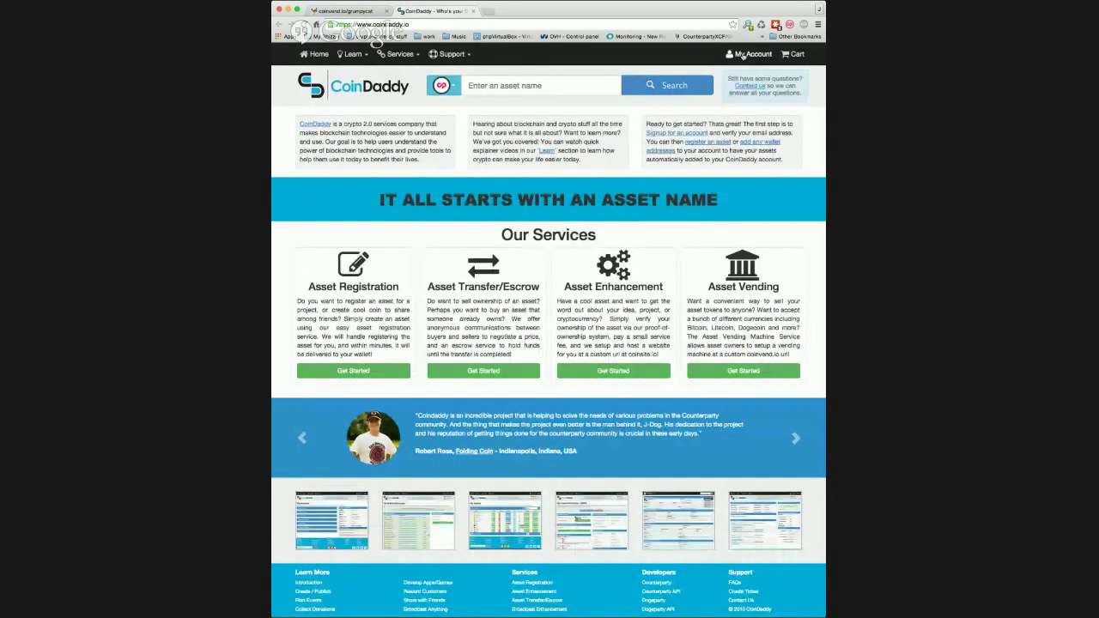
- Go to My Account and open My CoinVends to see the pending GRUMPYCAT order
{"action": "left_click", "coordinate": [744, 55]}
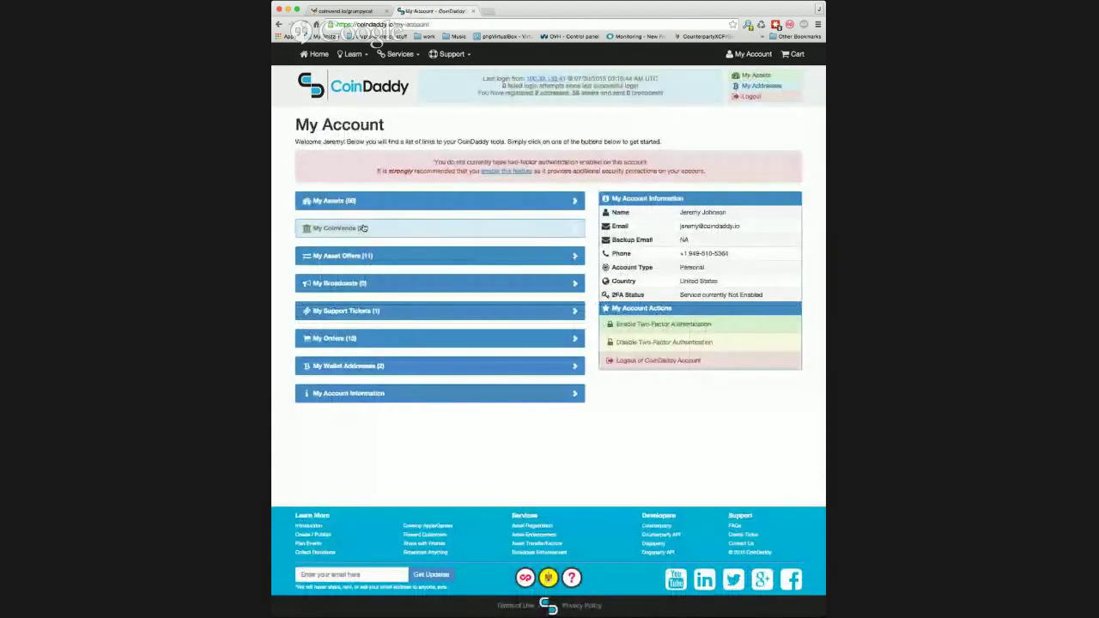
{"action": "left_click", "coordinate": [364, 228]}
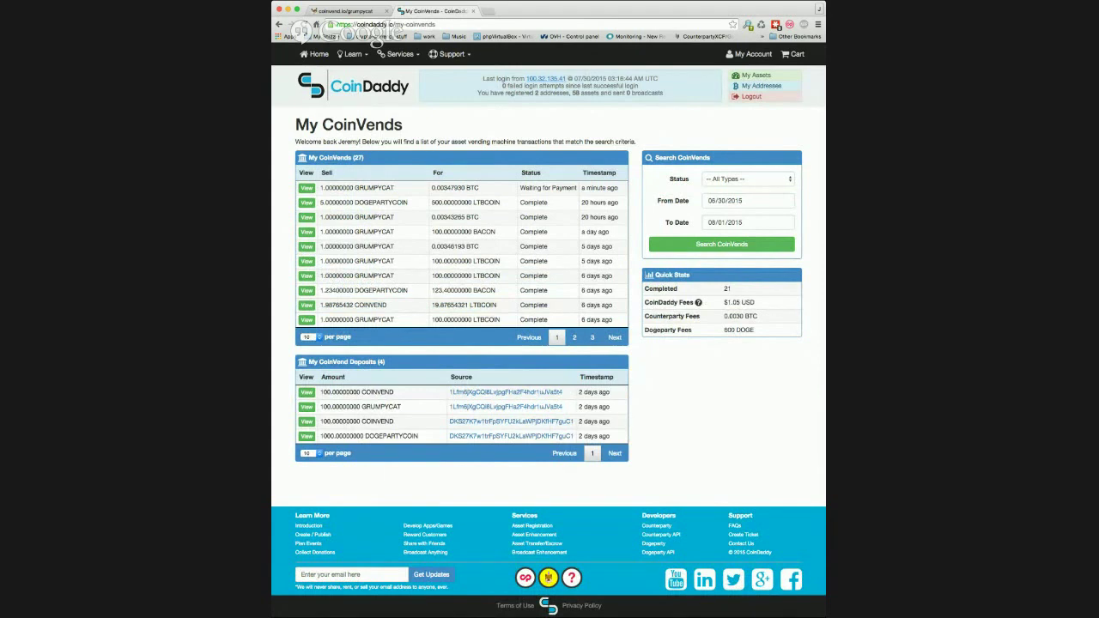
- View the details of the completed 1 GRUMPYCAT sale for 0.00343265 BTC
{"action": "left_click", "coordinate": [313, 219]}
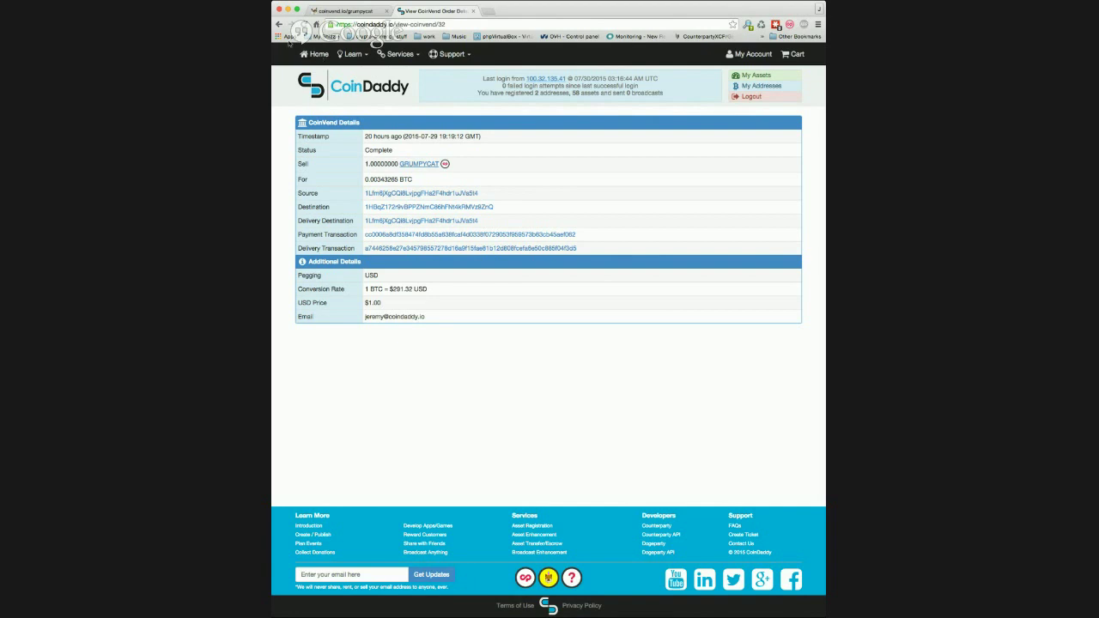
- Return to the CoinVends list, then reach the CoinDaddy home page through the footer links
{"action": "left_click", "coordinate": [279, 24]}
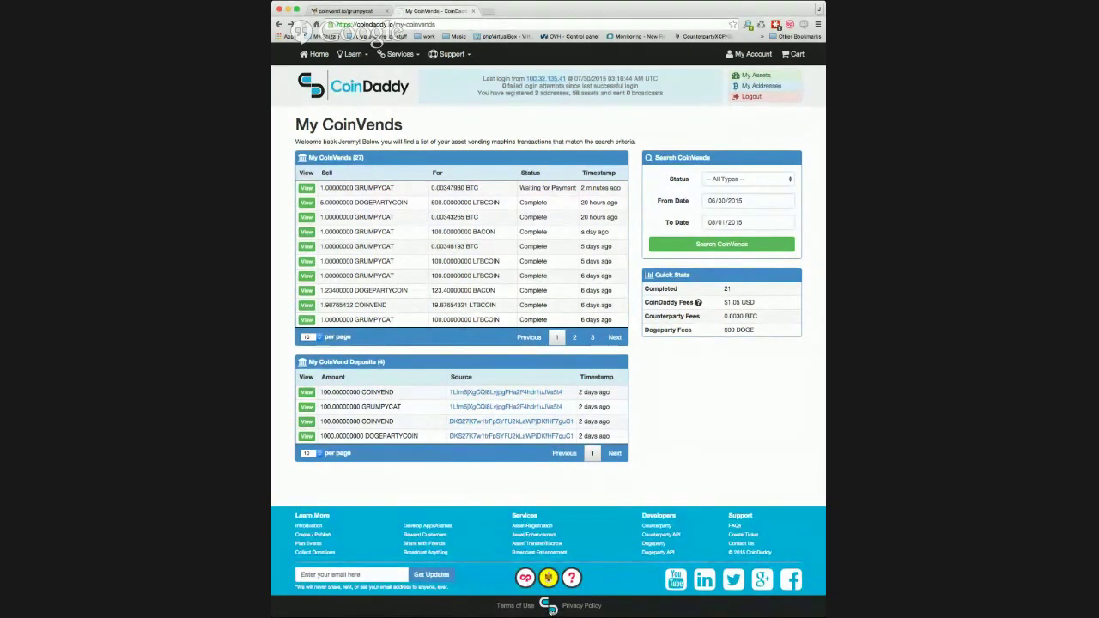
{"action": "left_click", "coordinate": [549, 606]}
{"action": "left_click", "coordinate": [549, 524]}
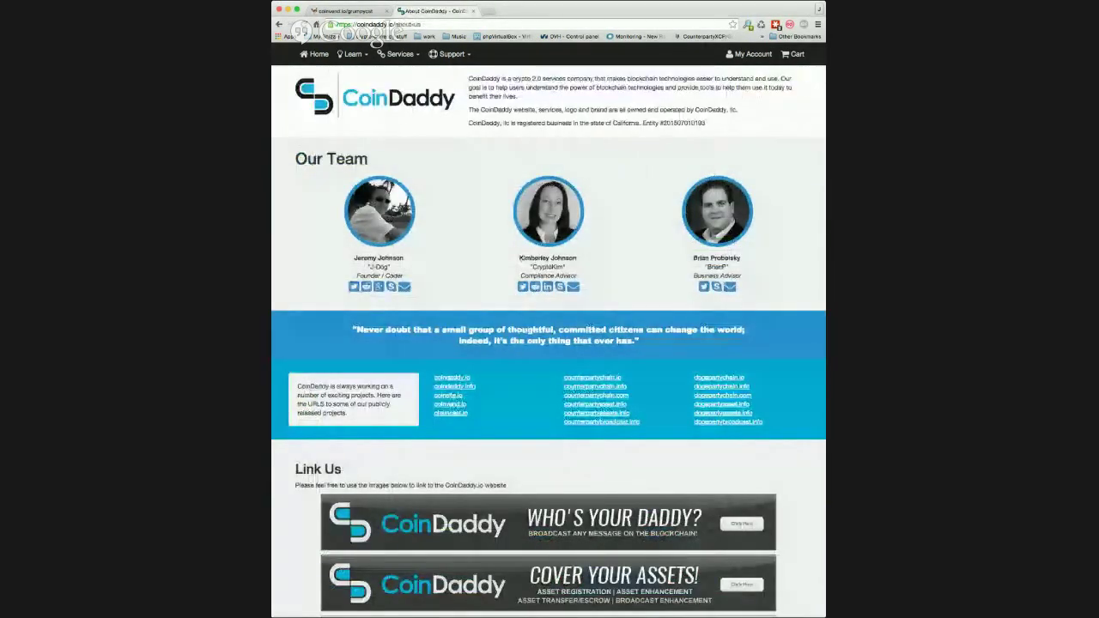